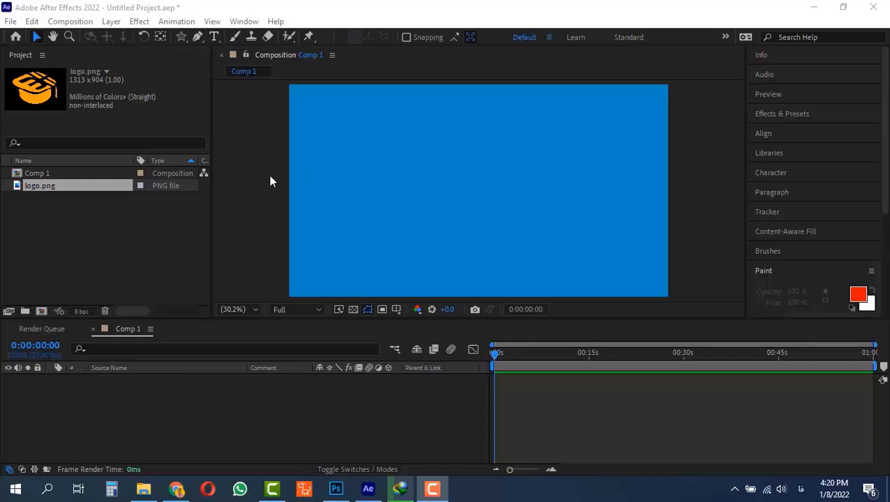
# Step: Add logo.png to the composition and scale it down into the upper-left corner
pyautogui.moveTo(50, 186); pyautogui.dragTo(81, 401)
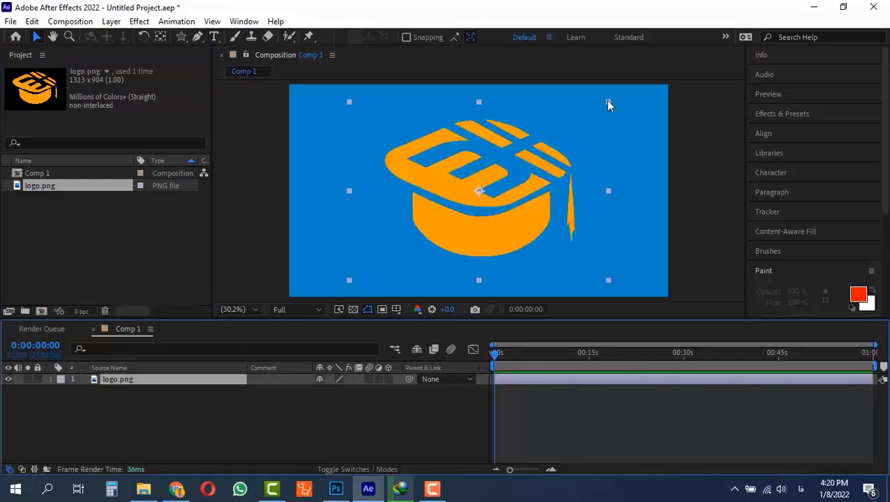
pyautogui.moveTo(607, 103); pyautogui.dragTo(342, 120)
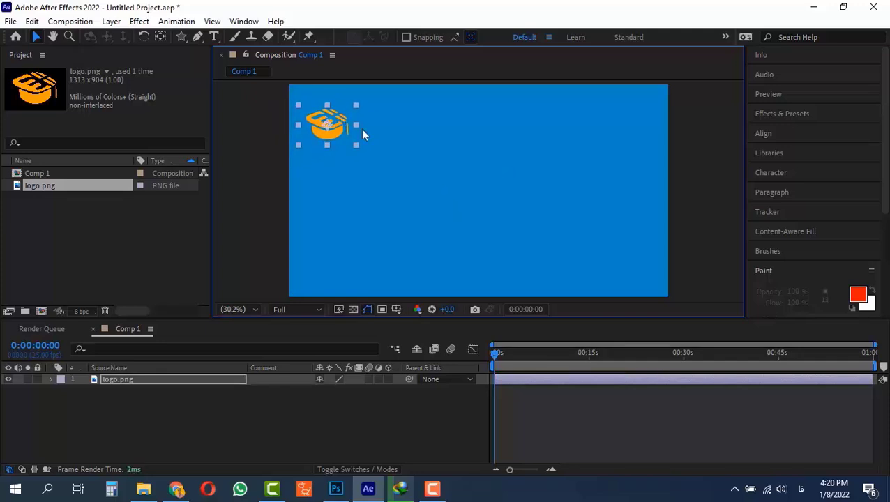
# Step: Animate the logo's position from the upper left at 0 seconds to the right edge at 0:00:02:00 (+200)
pyautogui.hotkey('alt', 'shift', 'p')
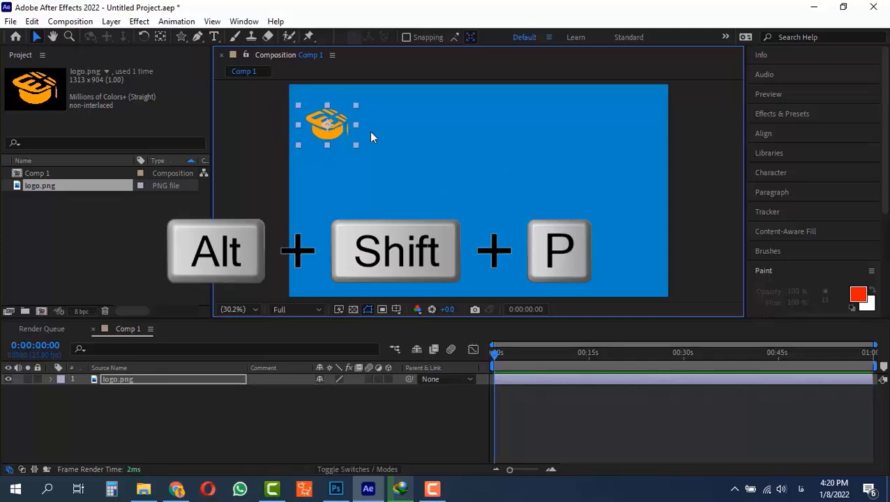
pyautogui.moveTo(509, 469); pyautogui.dragTo(529, 470)
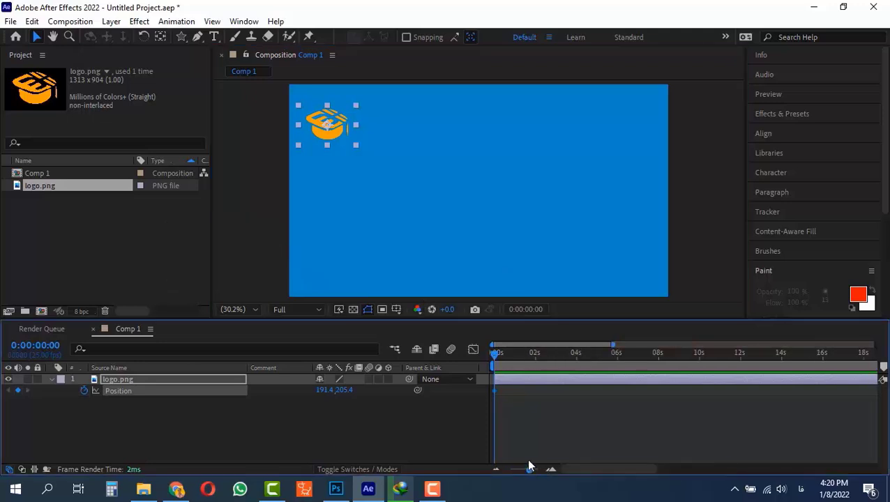
pyautogui.click(534, 353)
pyautogui.moveTo(535, 353); pyautogui.dragTo(427, 349)
pyautogui.hotkey('alt', 'shift', 'j')
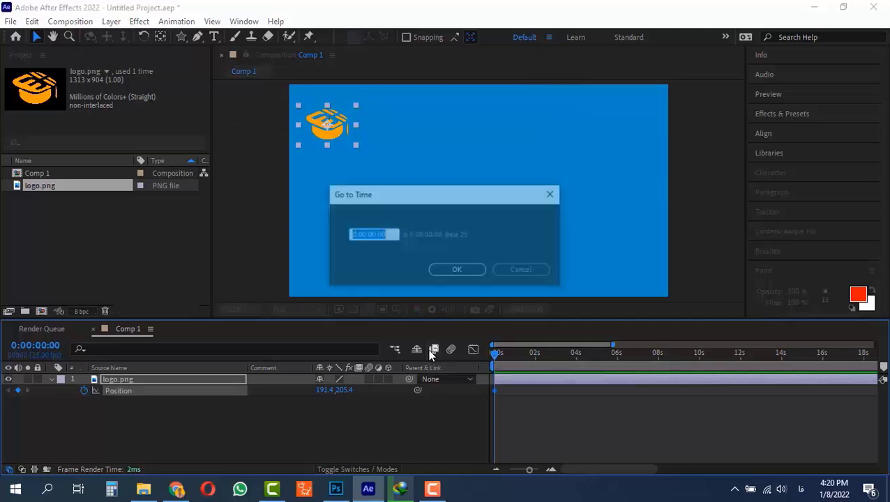
pyautogui.write('+200')
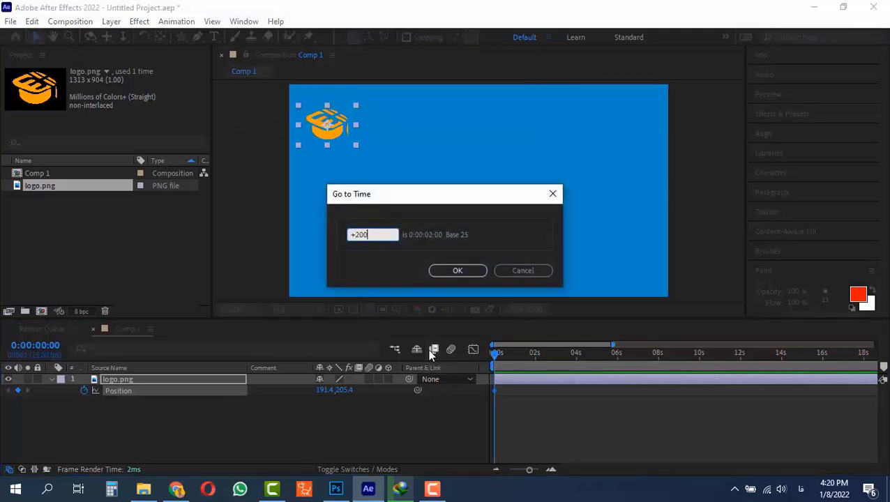
pyautogui.press('Return')
pyautogui.moveTo(328, 125); pyautogui.dragTo(629, 129)
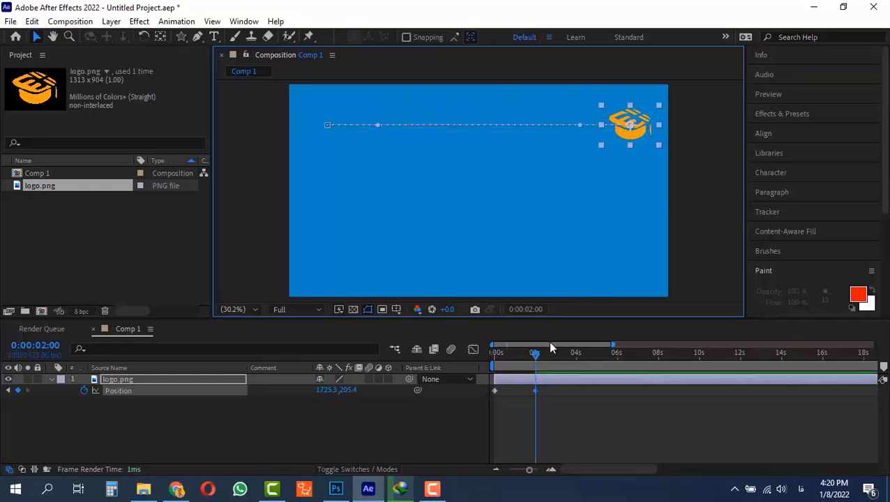
# Step: Preview the logo animation from the start
pyautogui.press('pageup')
pyautogui.press('Home')
pyautogui.press('space')
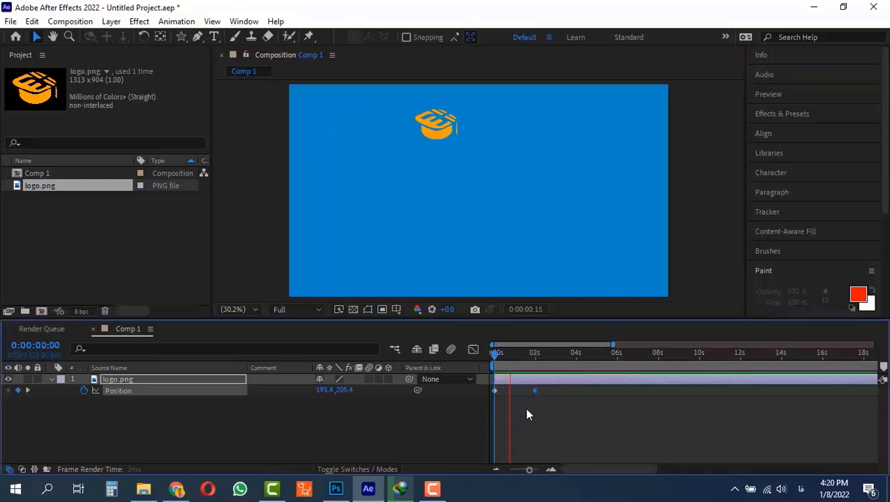
pyautogui.press('space')
pyautogui.press('u')
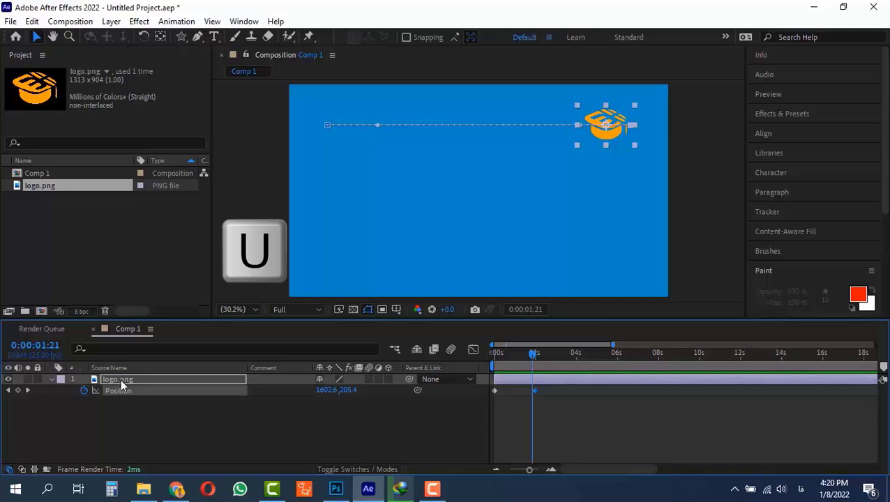
pyautogui.press('u')
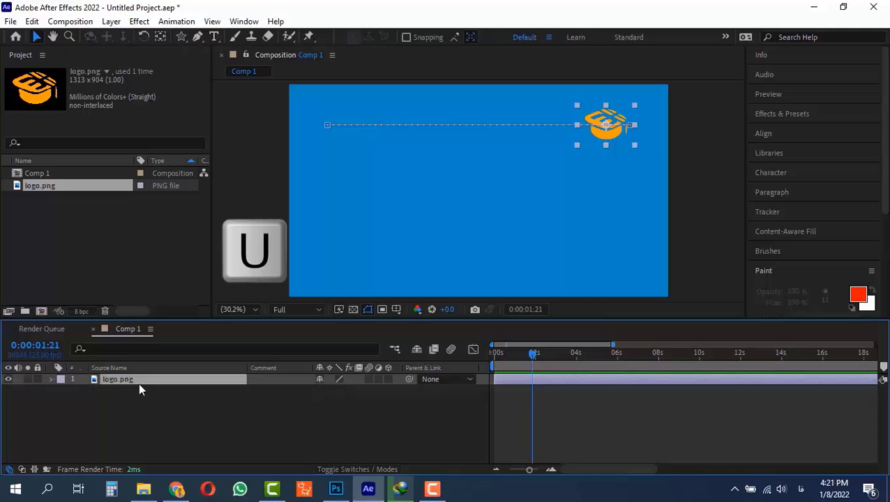
# Step: Duplicate the logo layer and return to the start of the timeline
pyautogui.hotkey('ctrl', 'd')
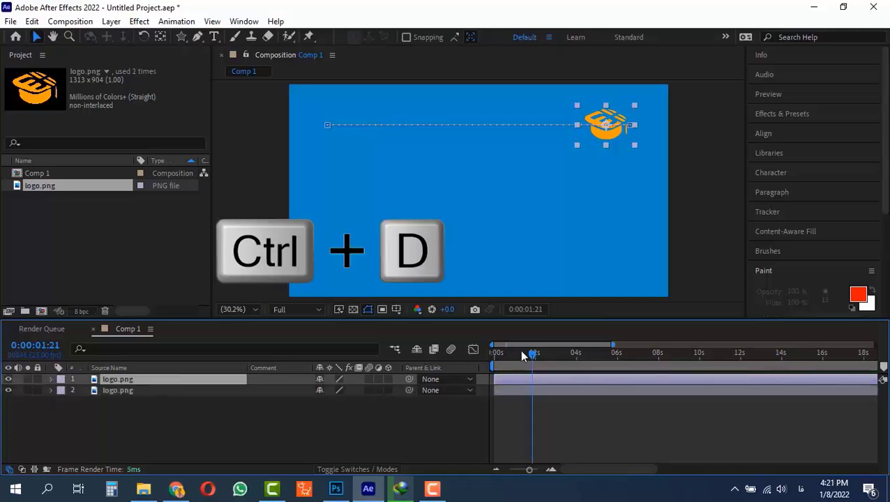
pyautogui.moveTo(529, 356); pyautogui.dragTo(495, 353)
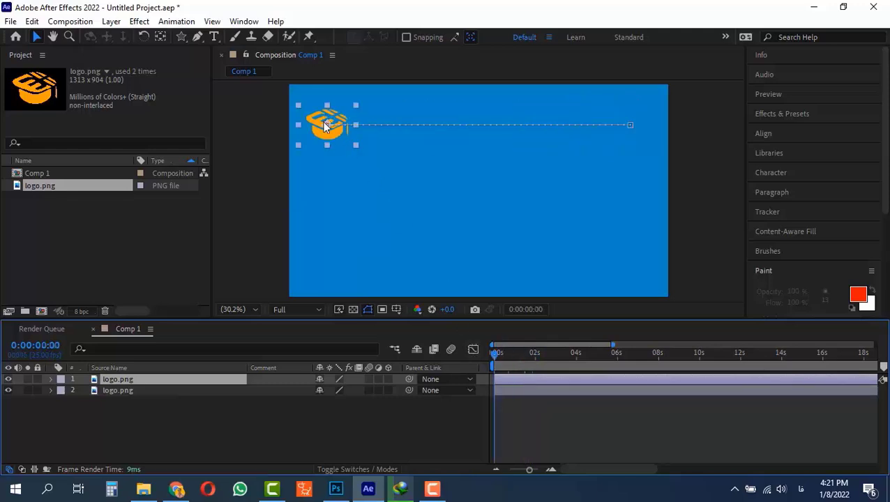
pyautogui.moveTo(323, 126); pyautogui.dragTo(327, 168)
pyautogui.moveTo(499, 352)
pyautogui.mouseDown()
pyautogui.moveTo(569, 354)
pyautogui.moveTo(484, 357)
pyautogui.moveTo(560, 358)
pyautogui.moveTo(492, 358)
pyautogui.moveTo(502, 356)
pyautogui.mouseUp()
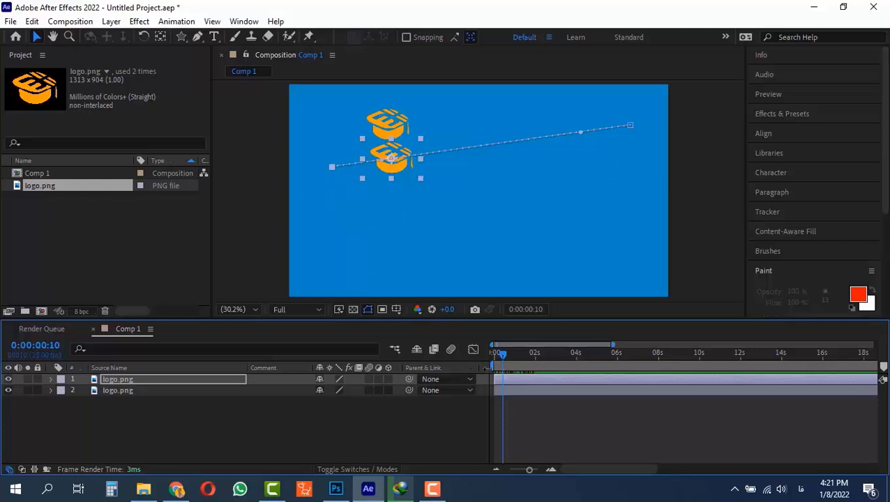
pyautogui.hotkey('ctrl', 'z')
# Step: Select both position keyframes of the duplicate and move the logo down below the original
pyautogui.press('u')
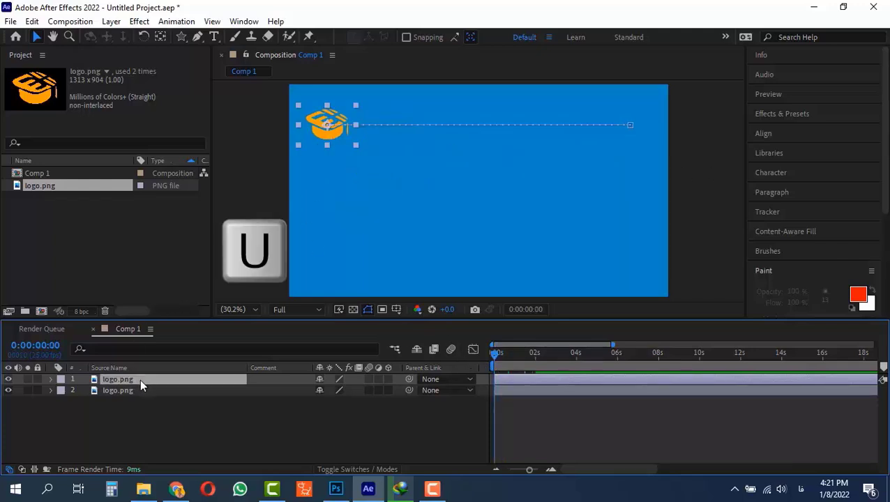
pyautogui.press('u')
pyautogui.moveTo(551, 392); pyautogui.dragTo(471, 400)
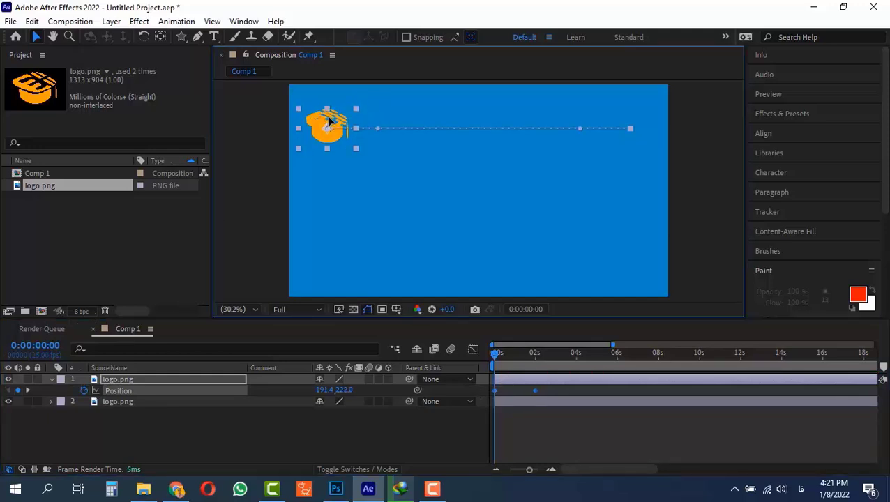
pyautogui.moveTo(325, 123); pyautogui.dragTo(337, 166)
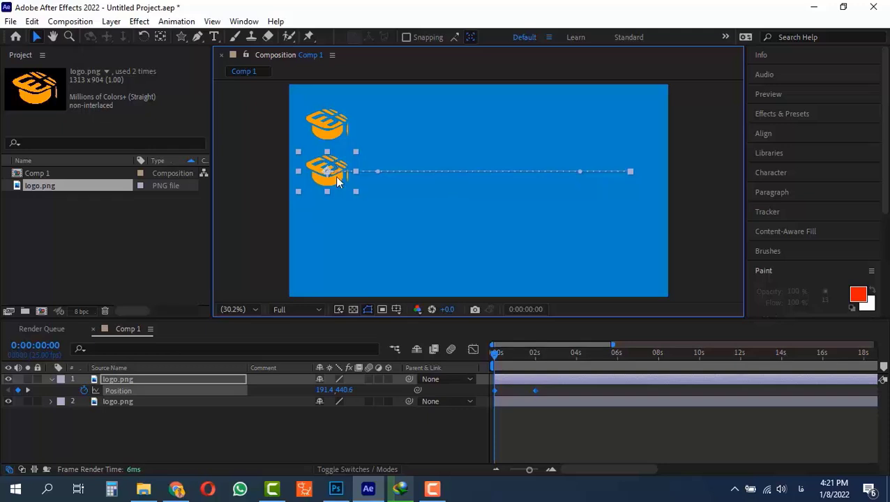
# Step: Duplicate the logo layer again and move the copy with both keyframes below the second logo
pyautogui.hotkey('ctrl', 'd')
pyautogui.click(146, 377)
pyautogui.hotkey('ctrl', 'd')
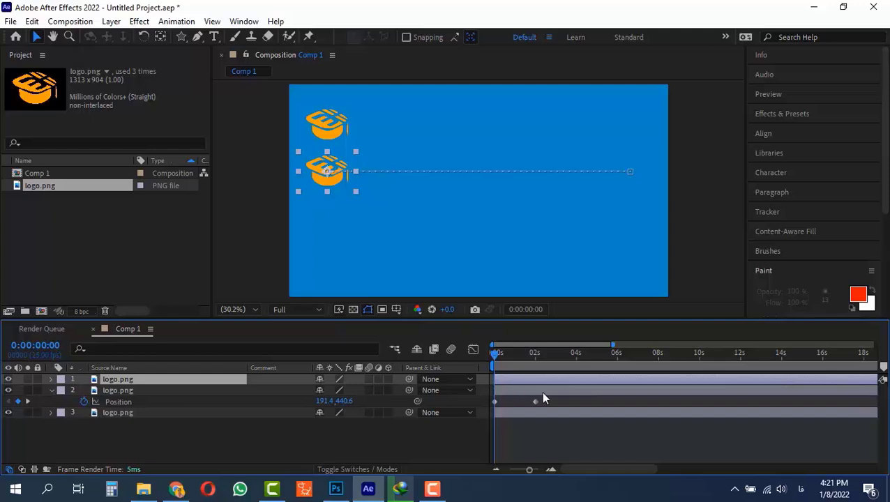
pyautogui.press('p')
pyautogui.moveTo(549, 385); pyautogui.dragTo(477, 396)
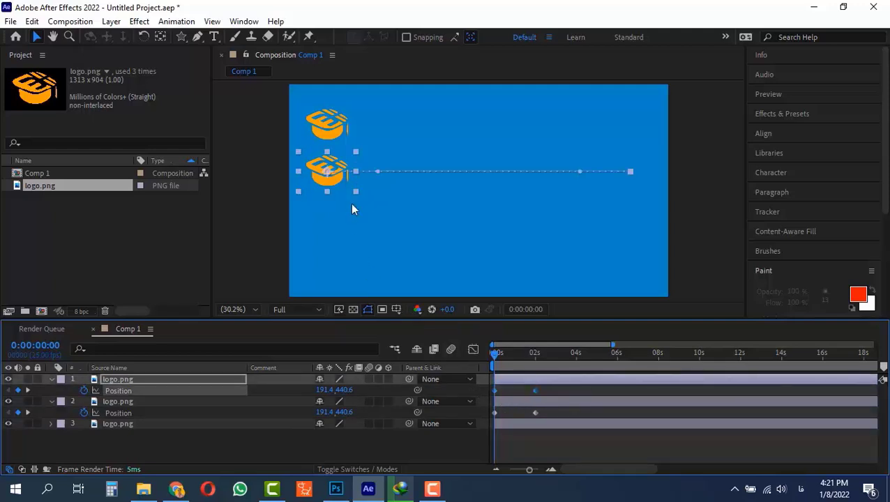
pyautogui.click(321, 167)
pyautogui.moveTo(322, 170); pyautogui.dragTo(326, 215)
# Step: Duplicate the top logo layer and move the fourth copy with its keyframes to the bottom row
pyautogui.click(136, 380)
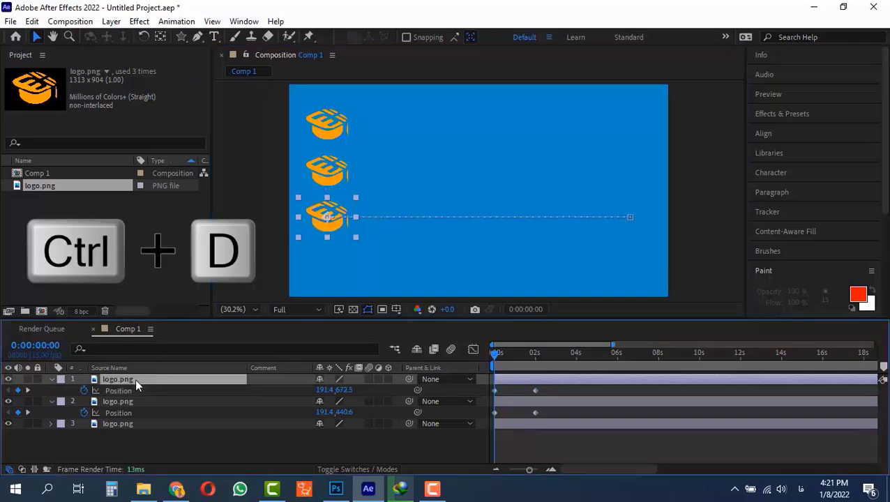
pyautogui.hotkey('ctrl', 'd')
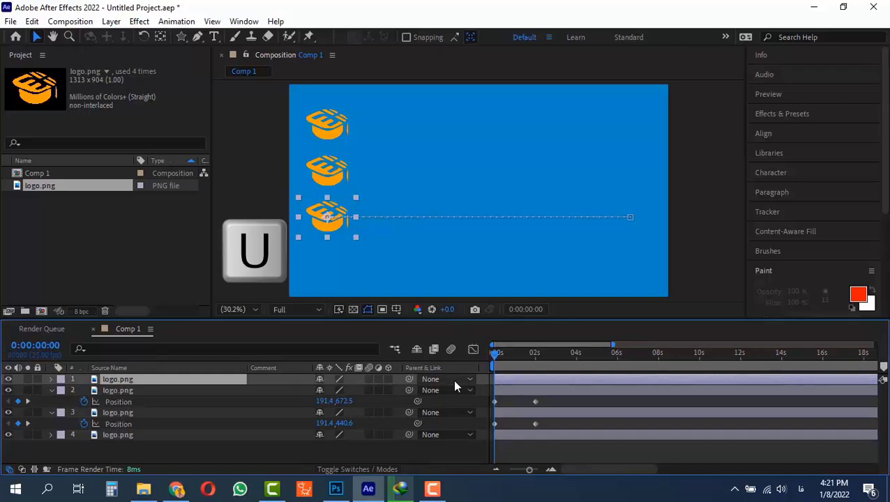
pyautogui.press('u')
pyautogui.moveTo(550, 387); pyautogui.dragTo(464, 396)
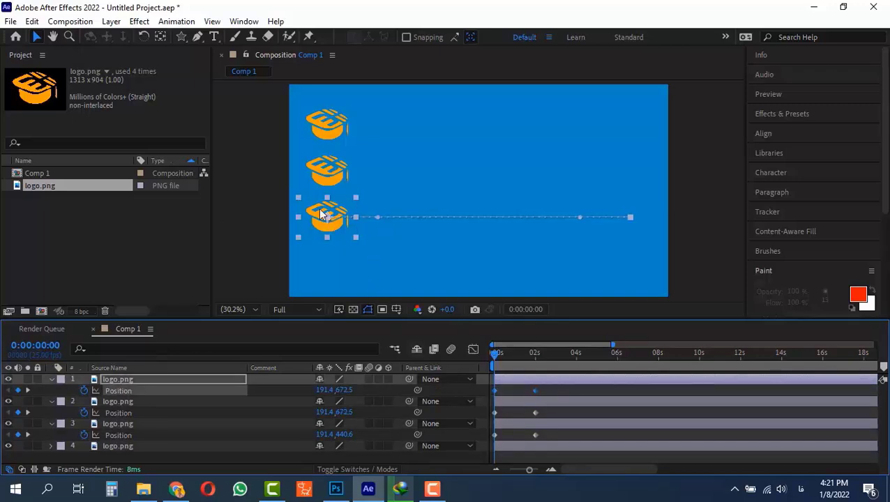
pyautogui.moveTo(319, 217); pyautogui.dragTo(318, 260)
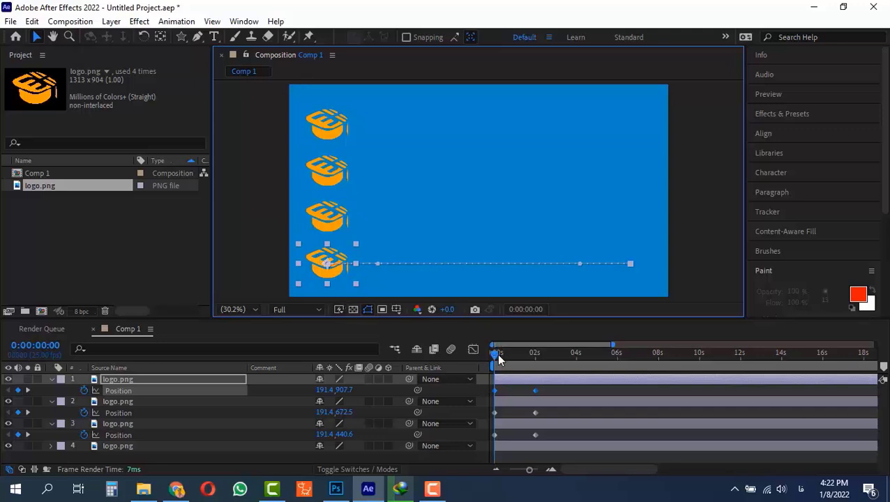
# Step: Preview the four-logo animation
pyautogui.moveTo(497, 353); pyautogui.dragTo(527, 352)
pyautogui.press('space')
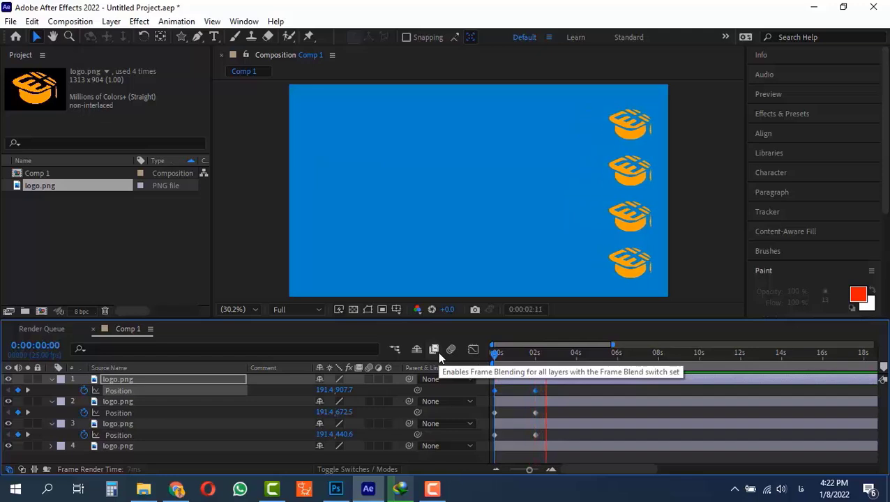
# Step: Select all four layers' end position keyframes and move them to about 1 second
pyautogui.hotkey('ctrl', 'a')
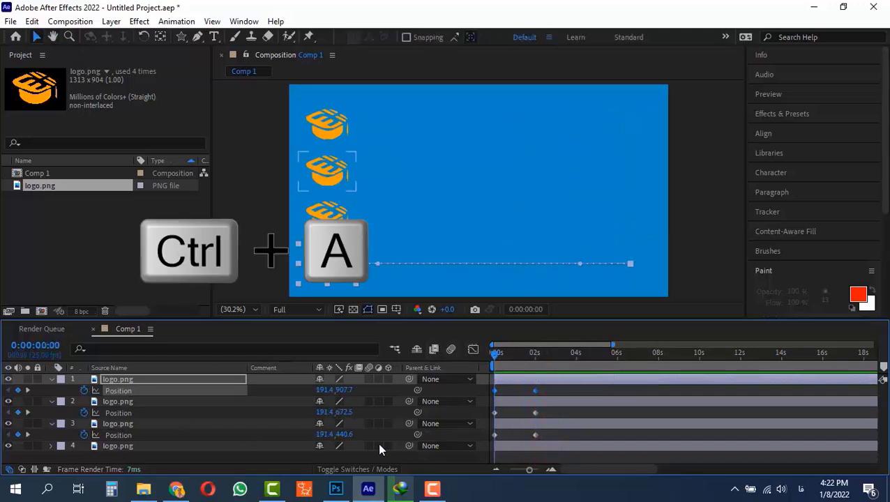
pyautogui.press('u')
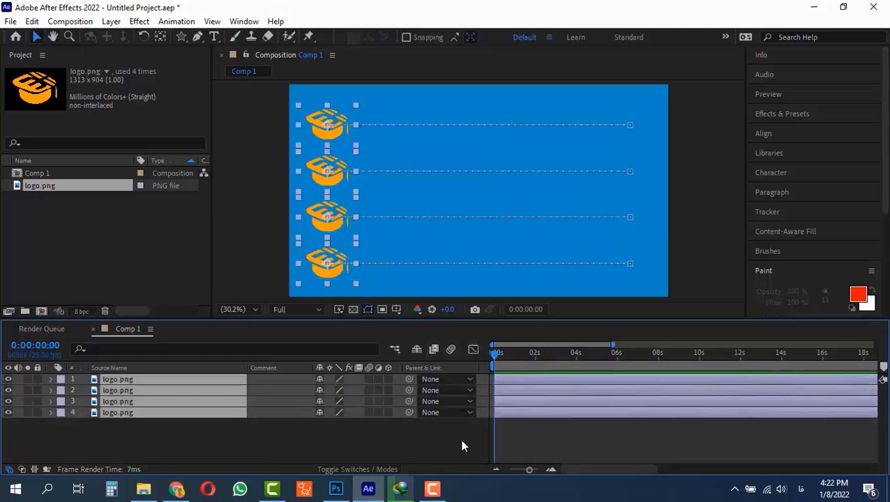
pyautogui.press('u')
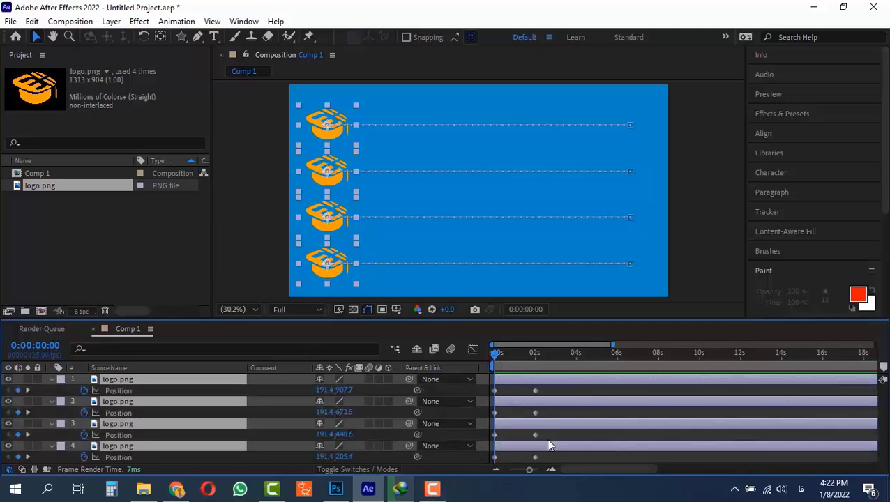
pyautogui.click(543, 458)
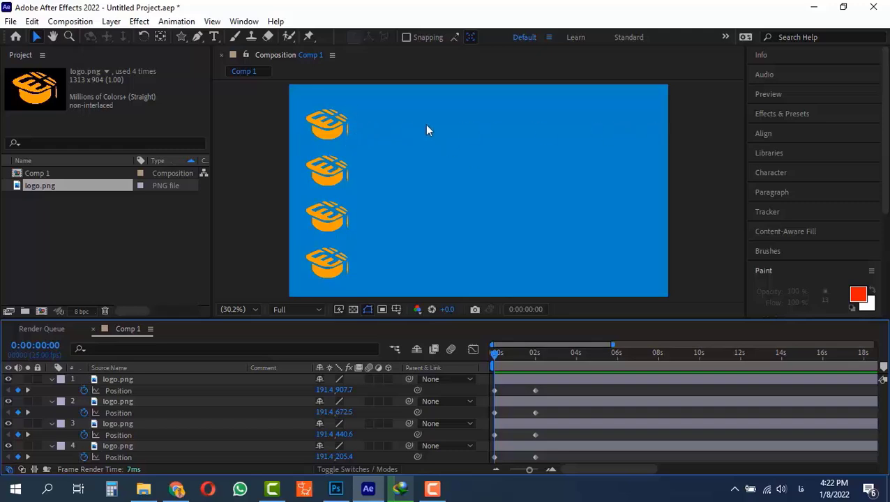
pyautogui.moveTo(517, 356); pyautogui.dragTo(495, 357)
pyautogui.click(557, 394)
pyautogui.moveTo(535, 359)
pyautogui.mouseDown()
pyautogui.moveTo(510, 359)
pyautogui.moveTo(531, 359)
pyautogui.mouseUp()
pyautogui.click(546, 393)
pyautogui.moveTo(546, 390); pyautogui.dragTo(515, 464)
pyautogui.click(493, 357)
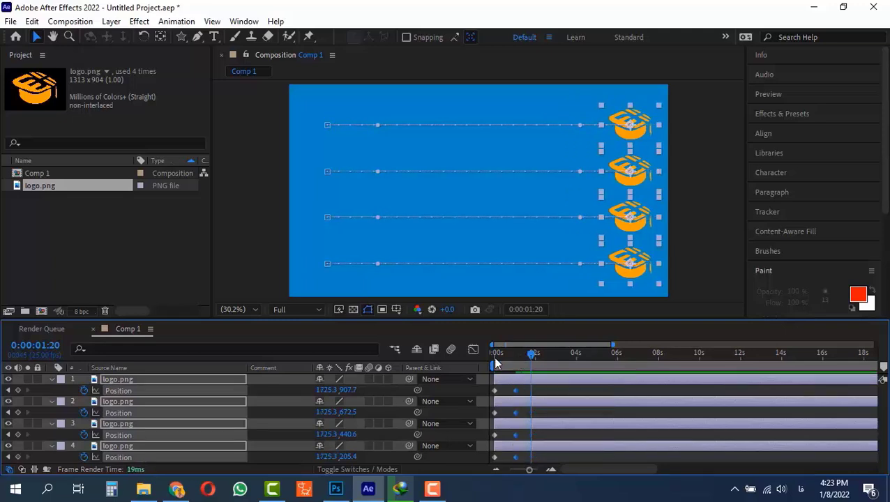
# Step: Move the selected end keyframes to about 4 seconds and preview the animation
pyautogui.press('space')
pyautogui.press('space')
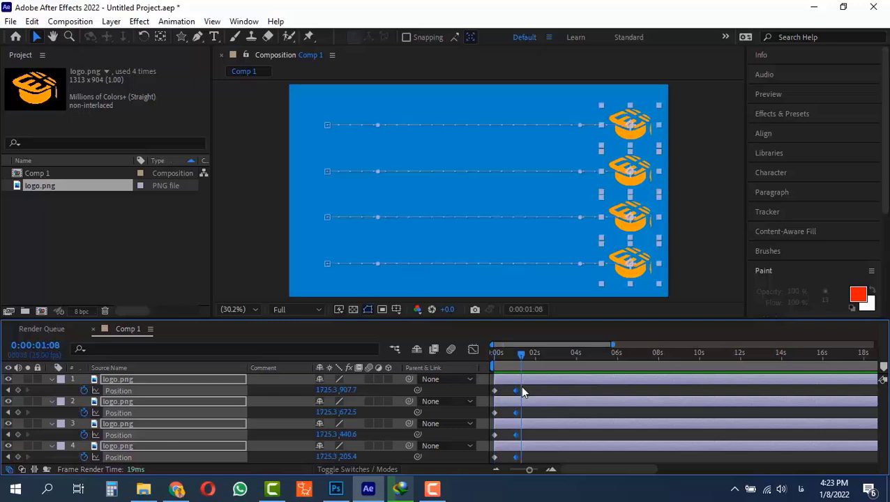
pyautogui.moveTo(516, 395); pyautogui.dragTo(576, 395)
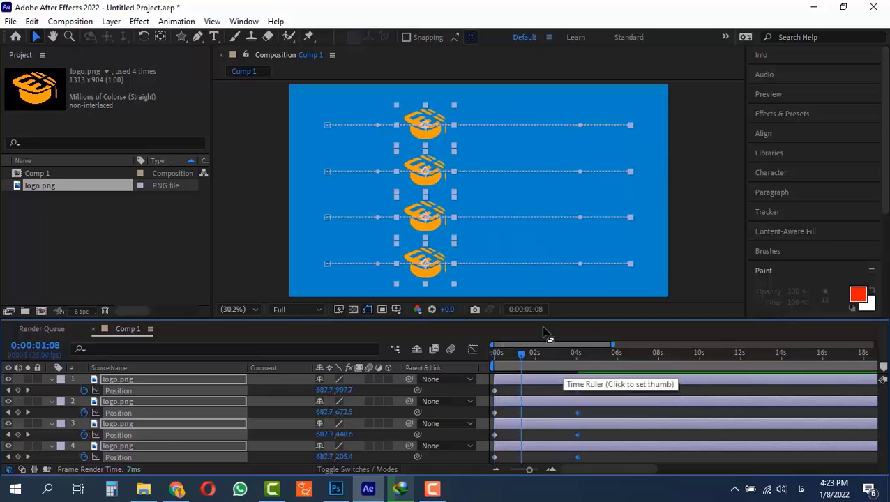
pyautogui.click(494, 355)
pyautogui.press('space')
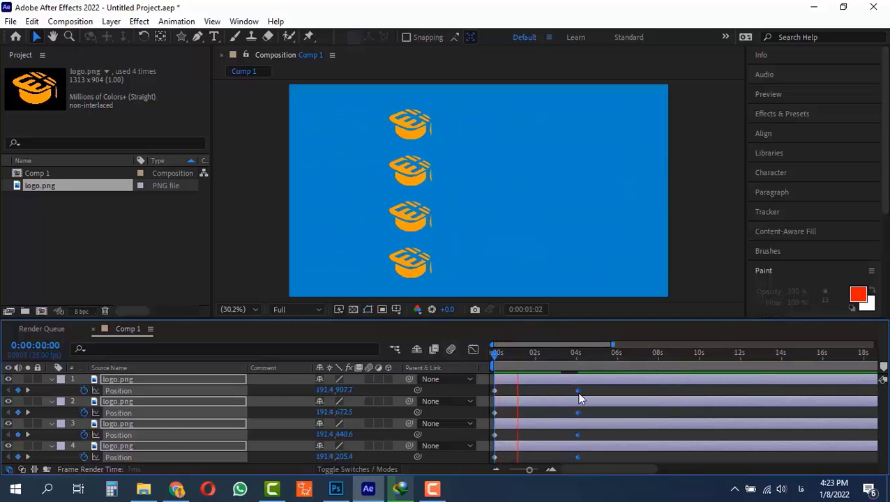
pyautogui.press('space')
# Step: Move the end keyframes to 0:00:01:18, snapping them to the time indicator
pyautogui.moveTo(577, 393); pyautogui.dragTo(529, 387)
pyautogui.moveTo(531, 353)
pyautogui.mouseDown()
pyautogui.moveTo(514, 352)
pyautogui.moveTo(529, 357)
pyautogui.mouseUp()
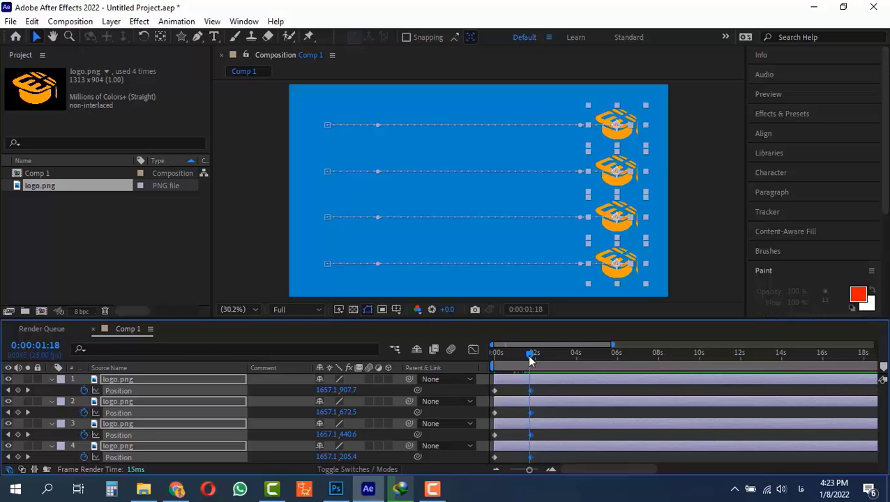
pyautogui.moveTo(531, 390); pyautogui.dragTo(529, 390)
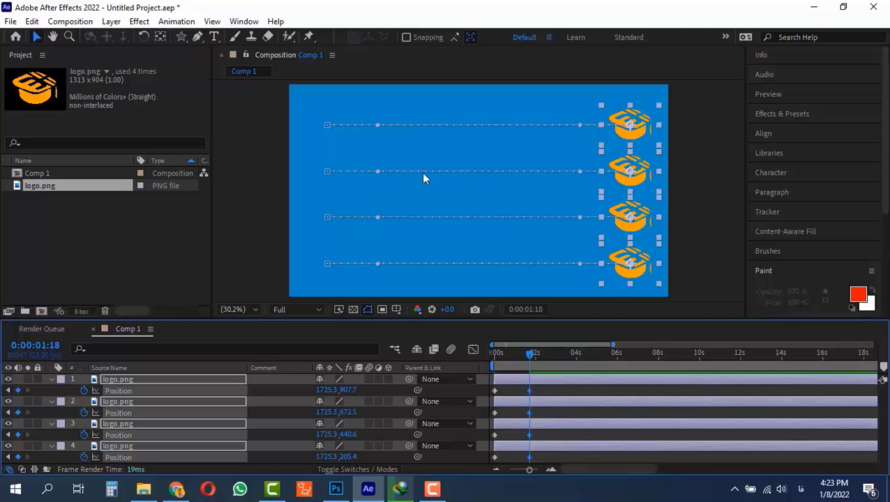
# Step: Apply Easy Ease In to the third logo layer's end position keyframe
pyautogui.click(538, 387)
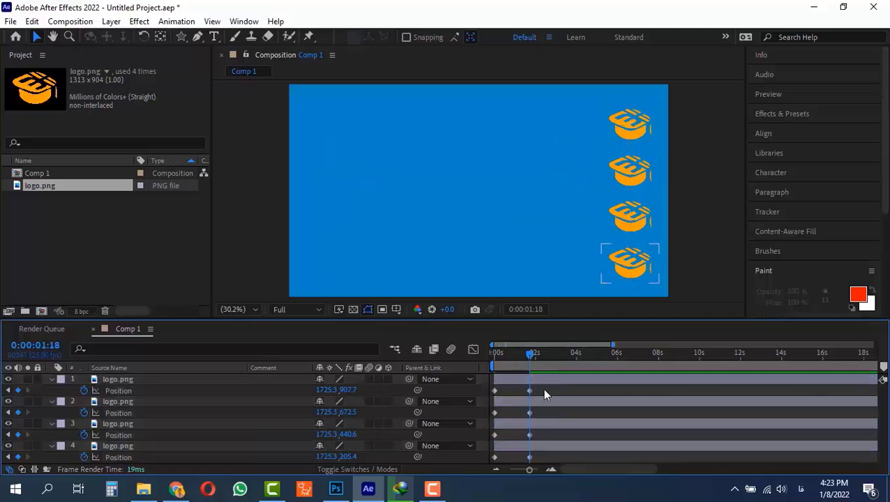
pyautogui.click(539, 430)
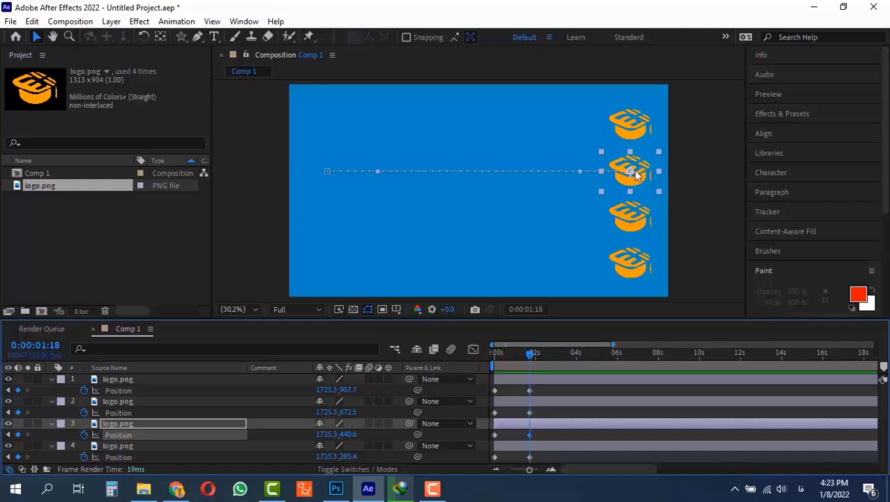
pyautogui.rightClick(529, 435)
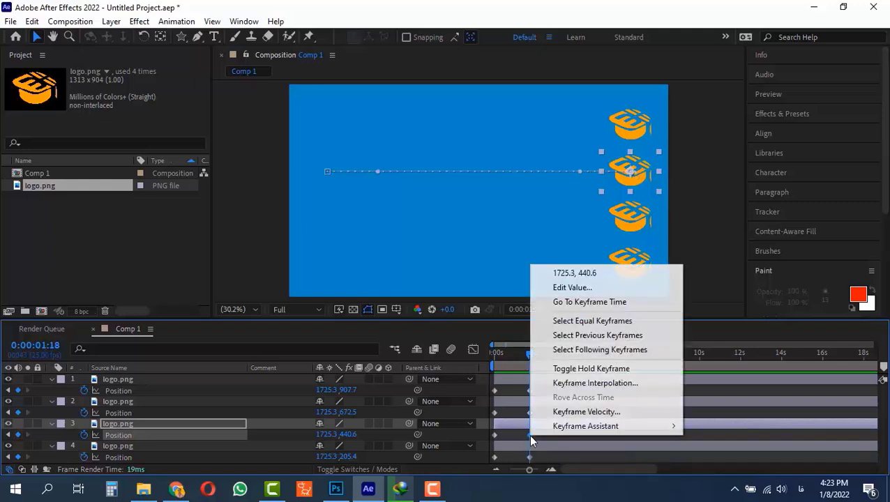
pyautogui.moveTo(616, 427)
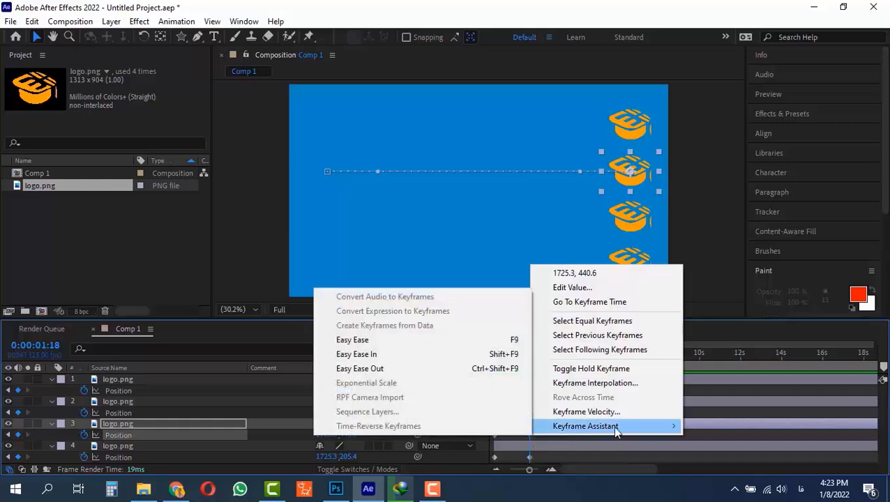
pyautogui.click(373, 356)
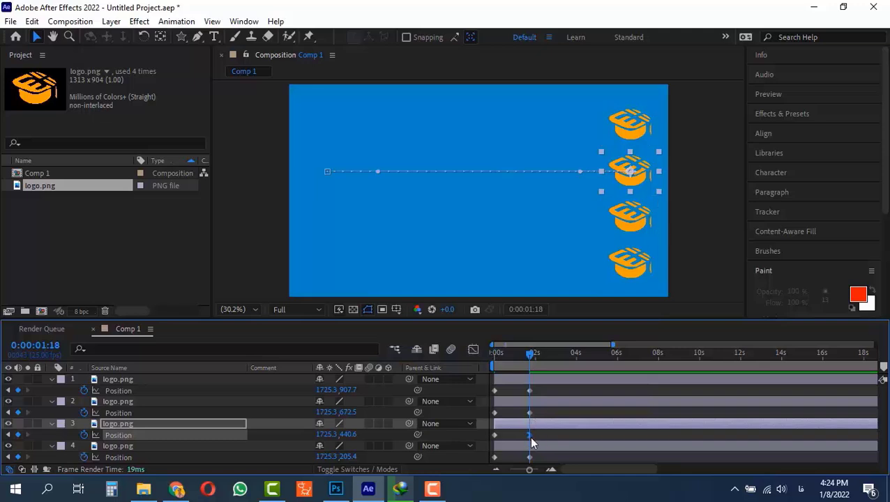
# Step: Set the work area to end at about 0:00:02:14 and return the time indicator to the start
pyautogui.moveTo(530, 354); pyautogui.dragTo(537, 353)
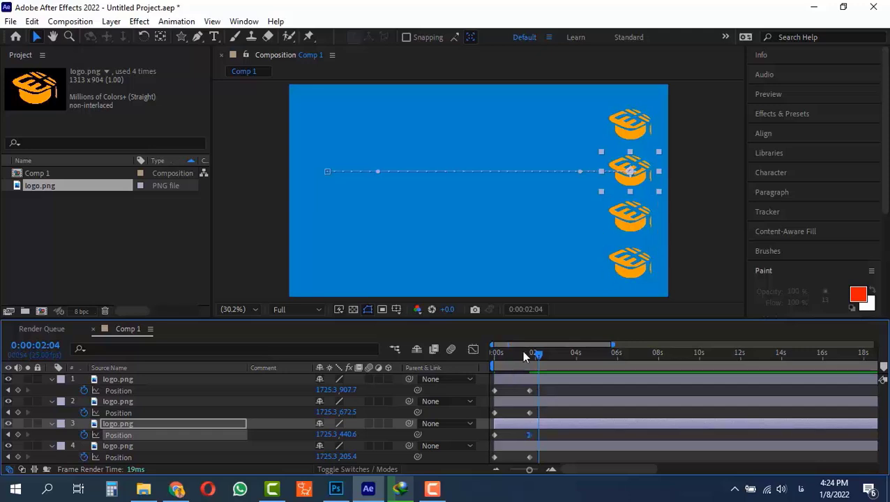
pyautogui.moveTo(525, 353); pyautogui.dragTo(459, 359)
pyautogui.press('n')
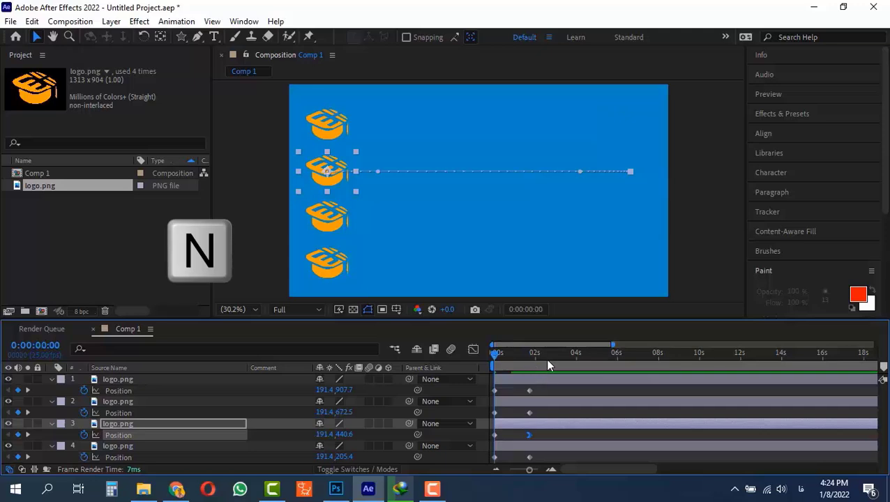
pyautogui.click(546, 356)
pyautogui.press('n')
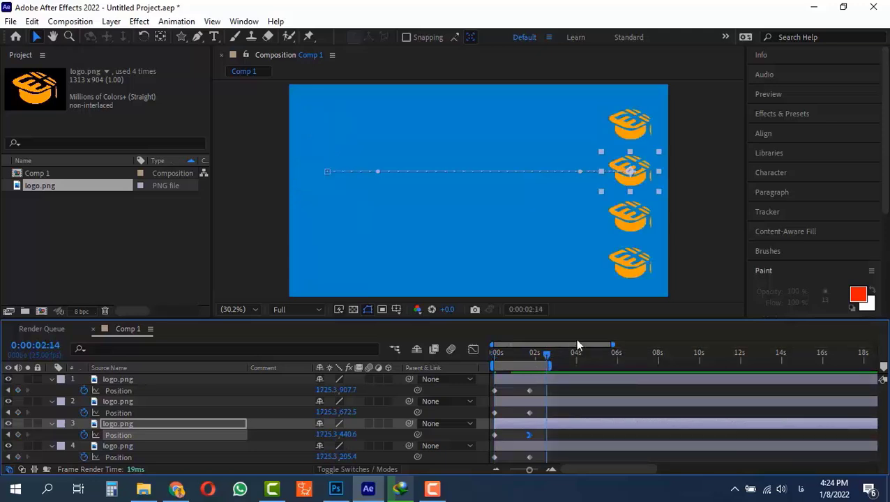
pyautogui.moveTo(536, 356); pyautogui.dragTo(458, 363)
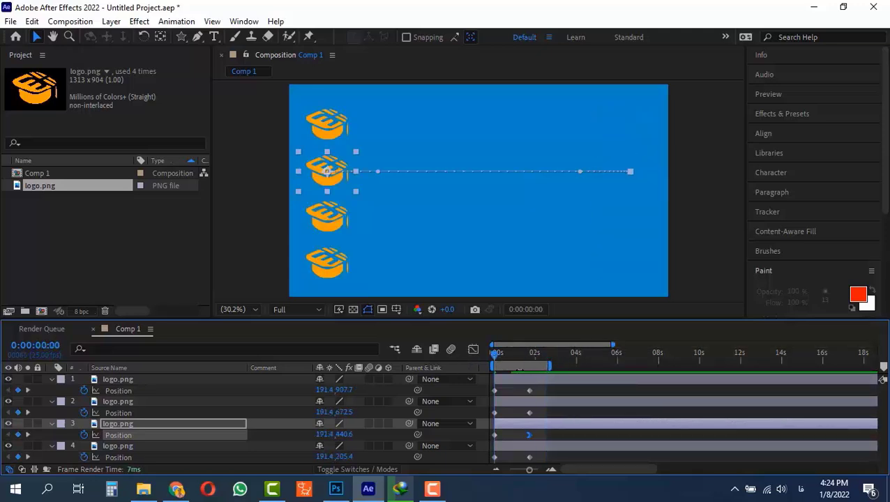
# Step: Preview the animation and return to the start
pyautogui.press('space')
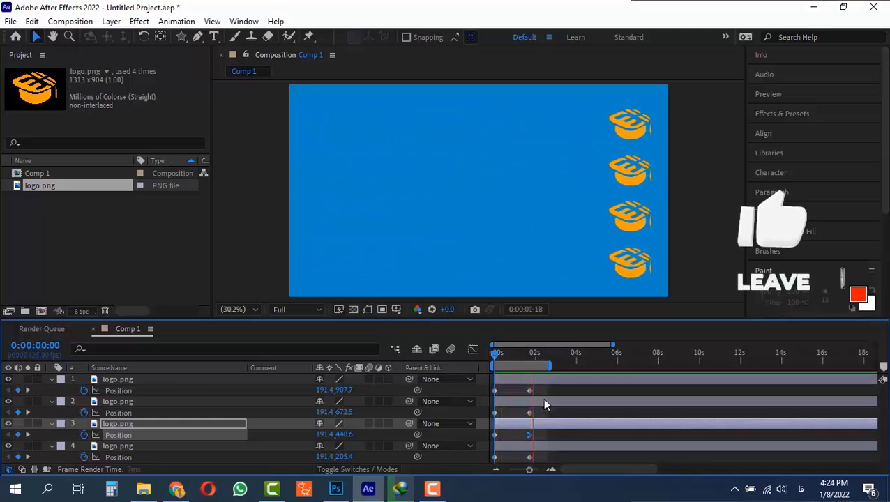
pyautogui.press('space')
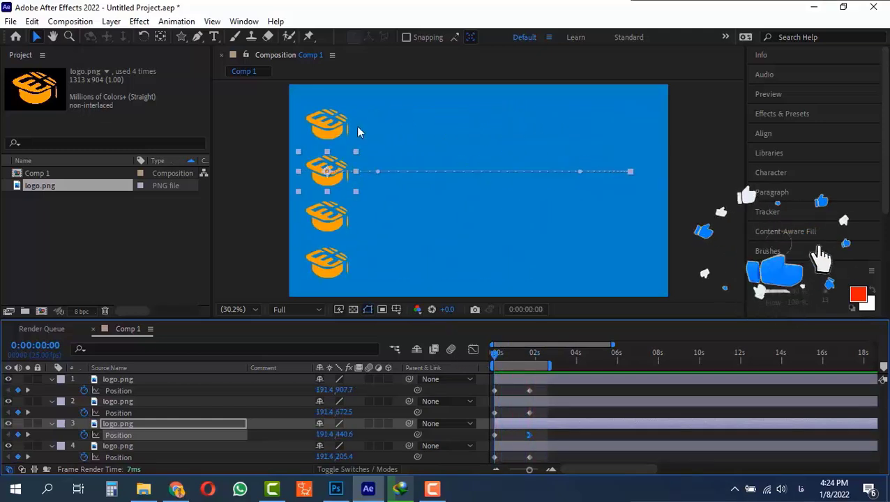
pyautogui.press('space')
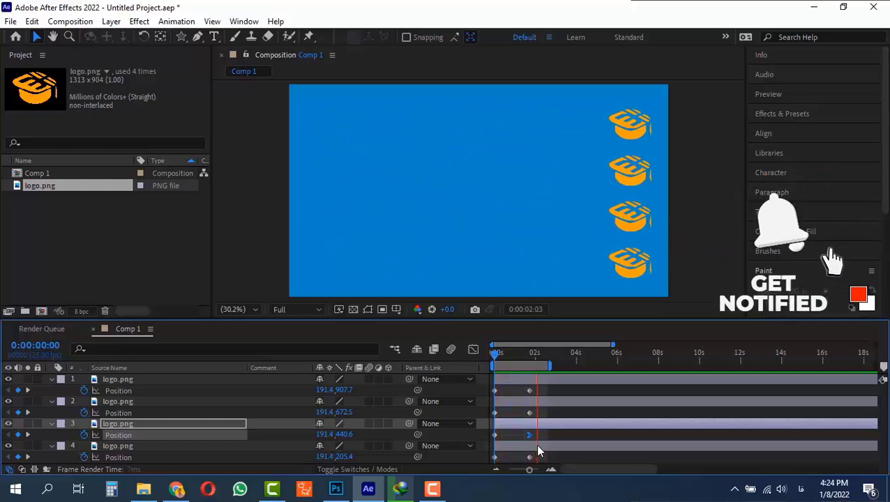
pyautogui.press('space')
pyautogui.moveTo(534, 354); pyautogui.dragTo(496, 382)
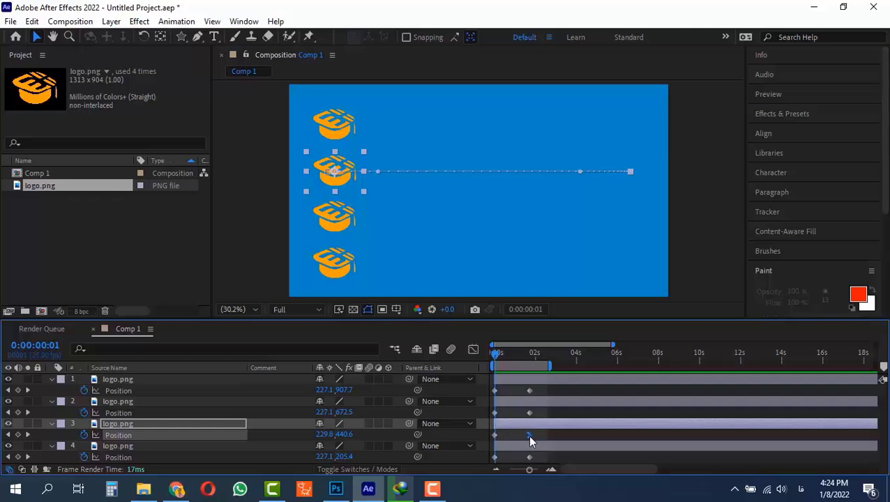
# Step: Select both position keyframes of the third logo layer and apply Easy Ease In to them
pyautogui.click(529, 435)
pyautogui.moveTo(512, 358); pyautogui.dragTo(527, 383)
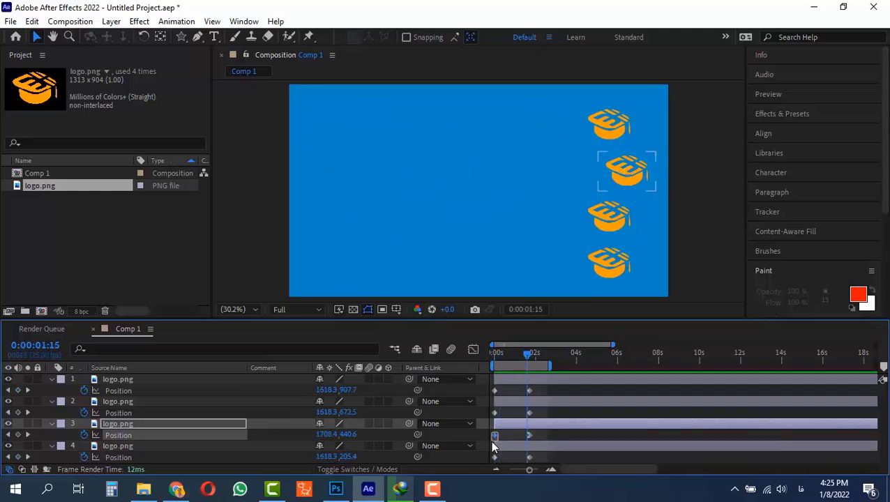
pyautogui.click(495, 435)
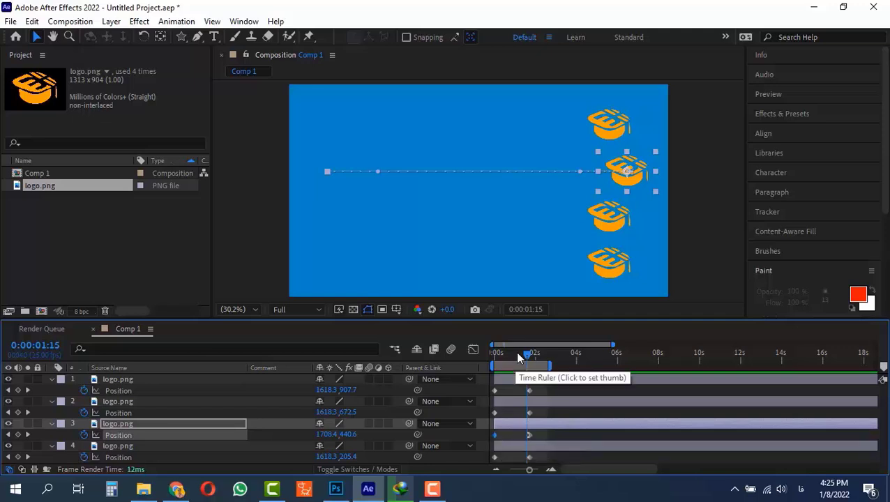
pyautogui.moveTo(519, 354); pyautogui.dragTo(472, 357)
pyautogui.moveTo(537, 430); pyautogui.dragTo(481, 441)
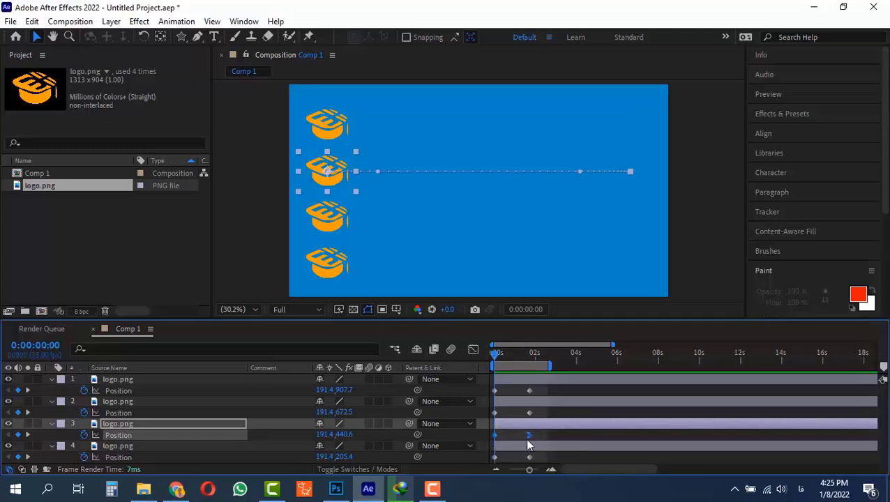
pyautogui.moveTo(537, 433); pyautogui.dragTo(473, 439)
pyautogui.hotkey('shift', 'F9')
# Step: Inspect the third layer's position curve in the Graph Editor's value graph, enlarging the timeline panel
pyautogui.click(474, 350)
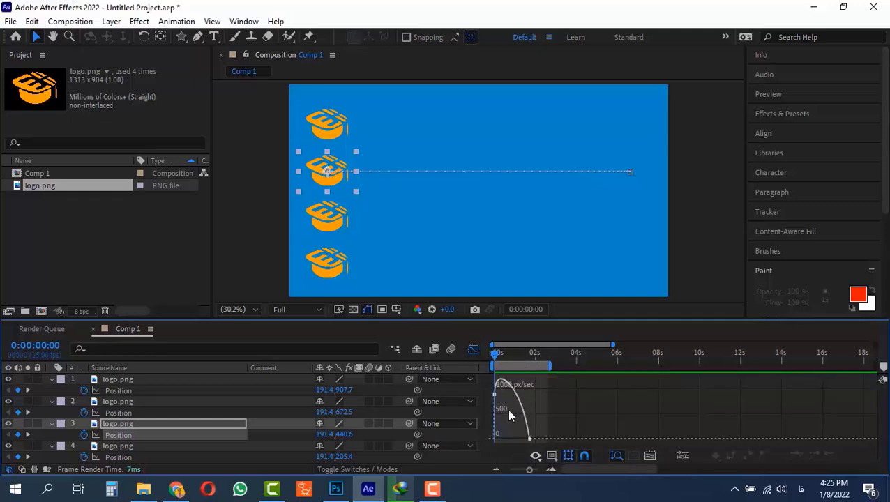
pyautogui.moveTo(529, 471); pyautogui.dragTo(534, 471)
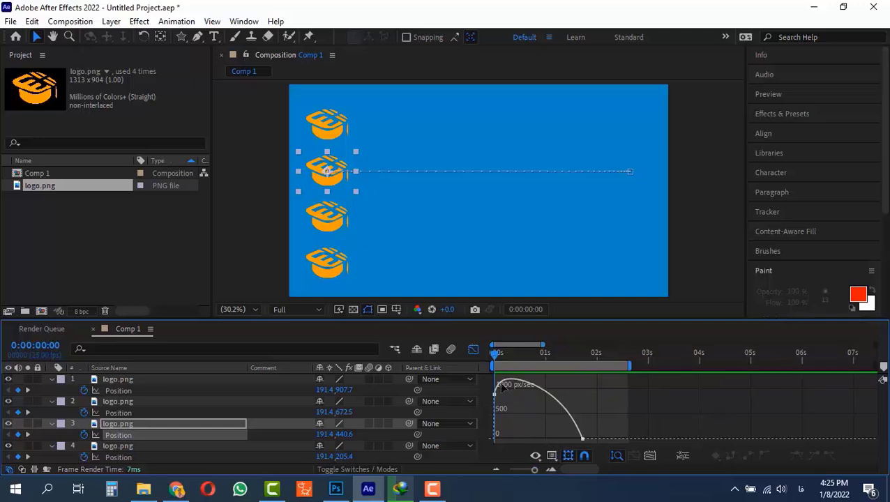
pyautogui.click(551, 456)
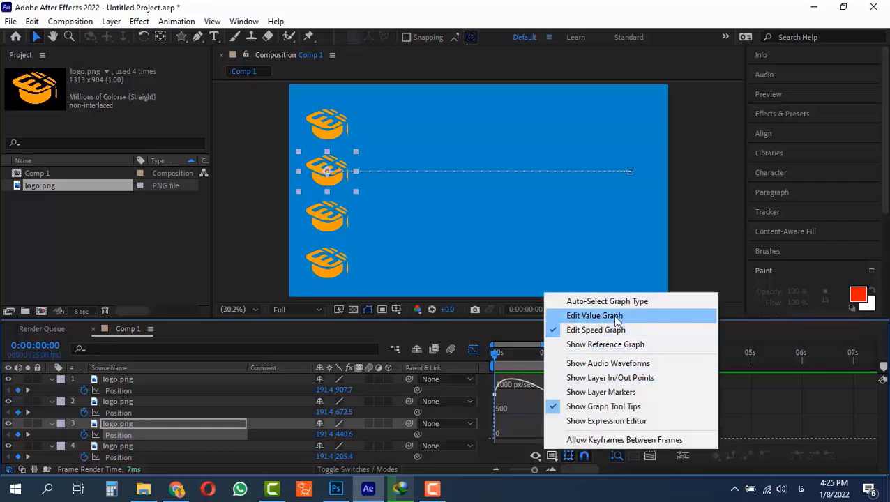
pyautogui.click(590, 317)
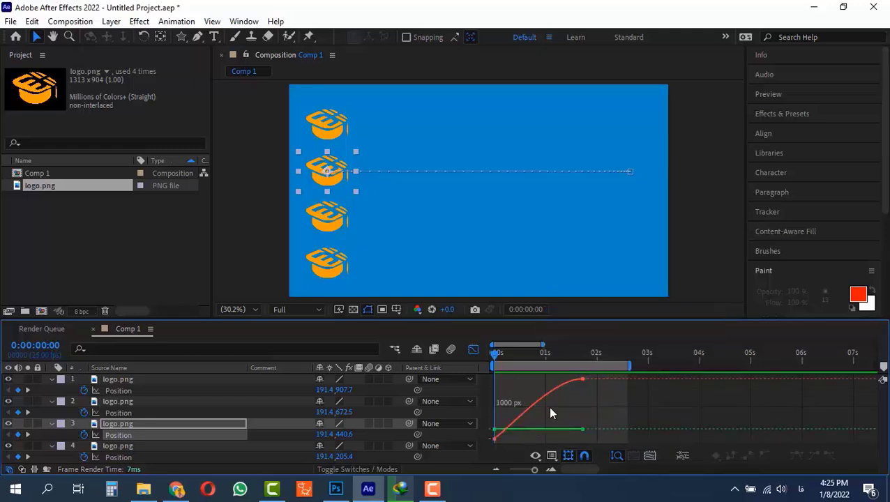
pyautogui.press('`')
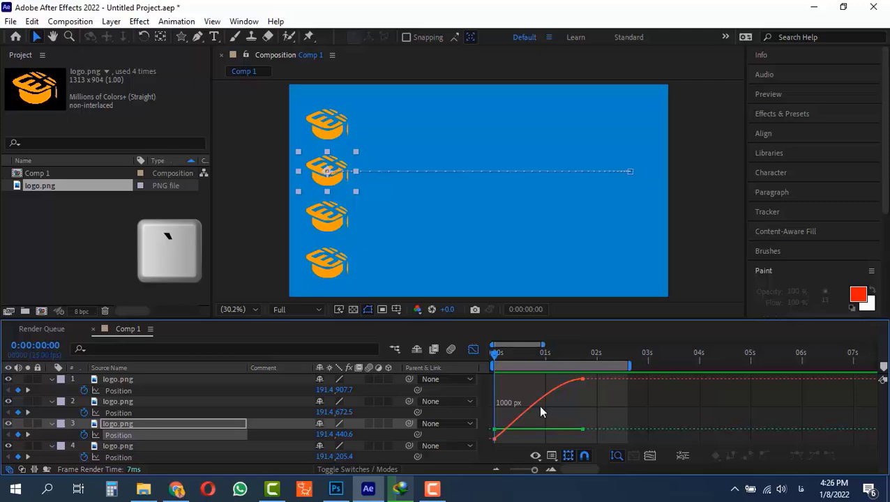
pyautogui.press('`')
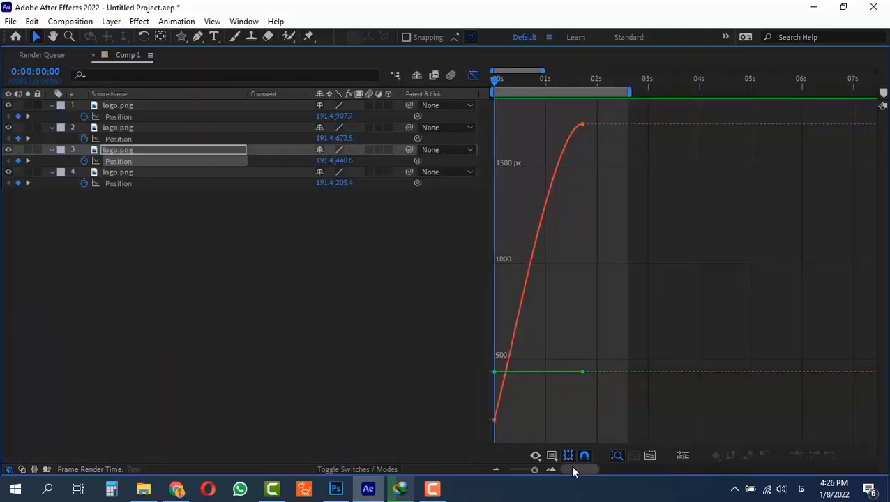
pyautogui.moveTo(536, 470); pyautogui.dragTo(534, 472)
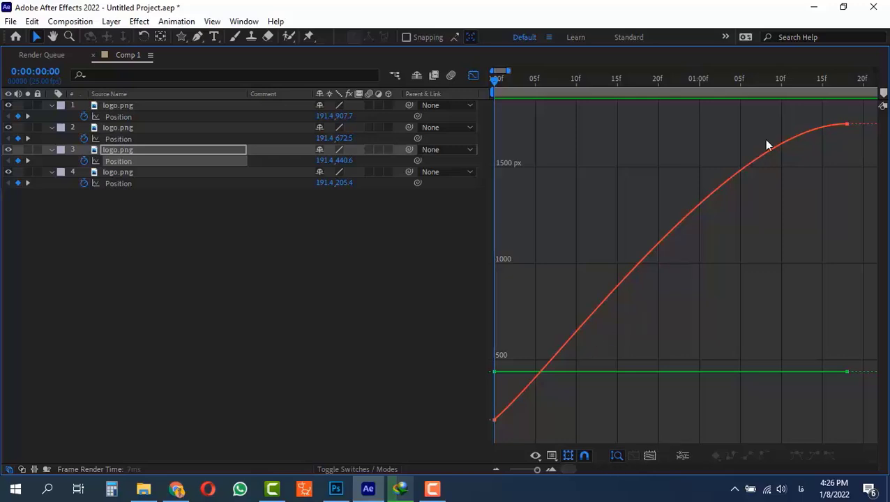
pyautogui.click(536, 472)
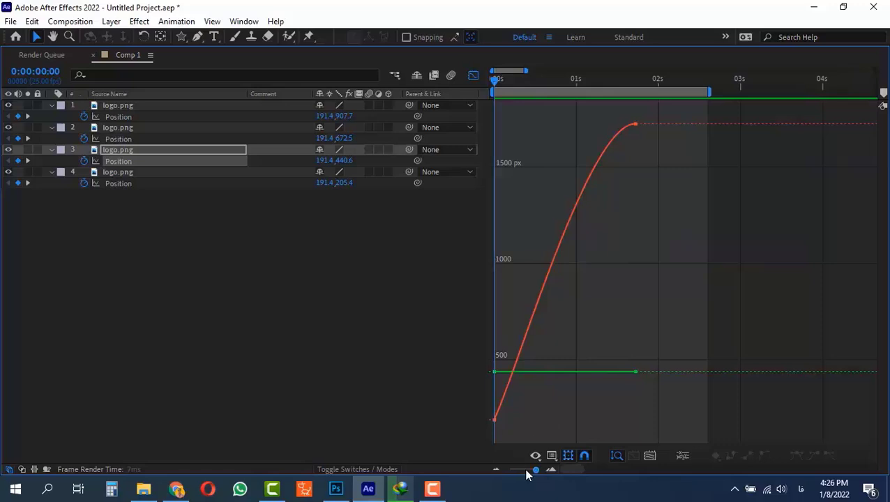
pyautogui.press('`')
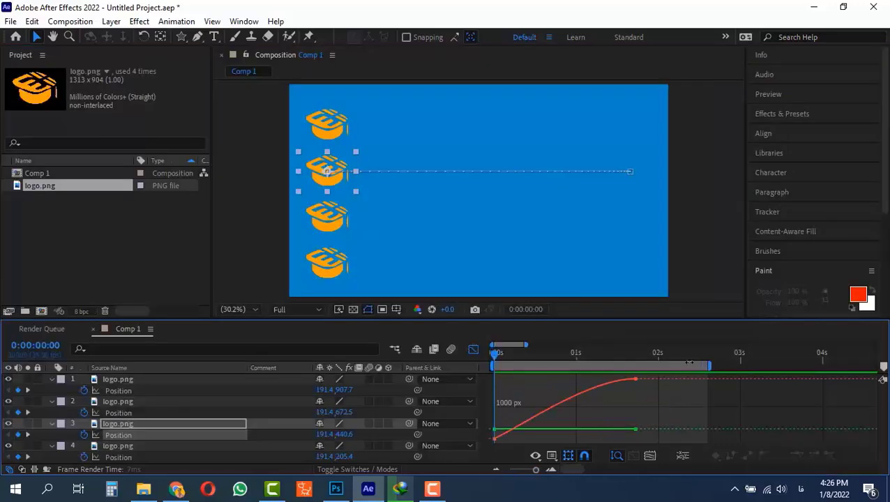
# Step: Move all four end position keyframes to 0:00:02:00, snapping them to the time indicator
pyautogui.click(472, 350)
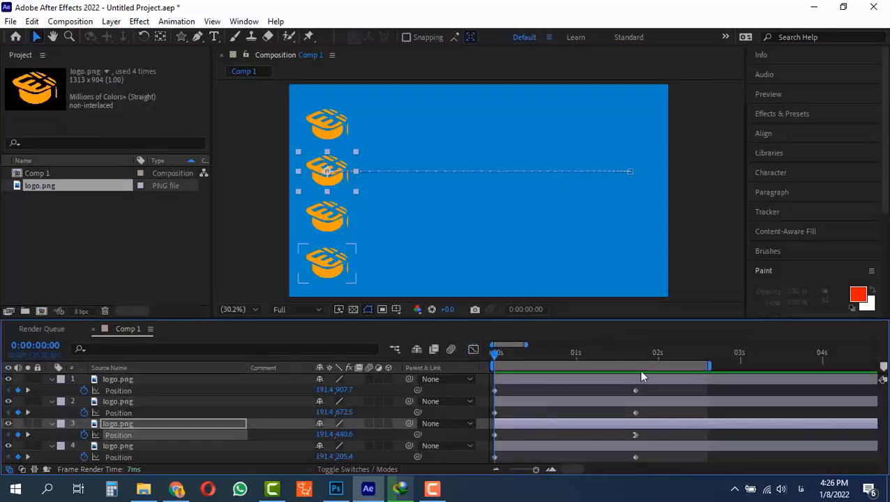
pyautogui.click(634, 354)
pyautogui.moveTo(644, 385); pyautogui.dragTo(631, 460)
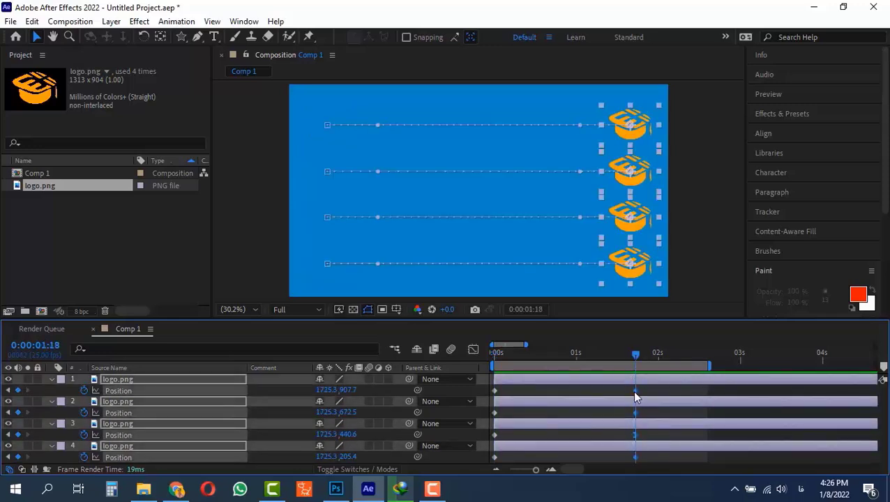
pyautogui.moveTo(635, 393); pyautogui.dragTo(655, 402)
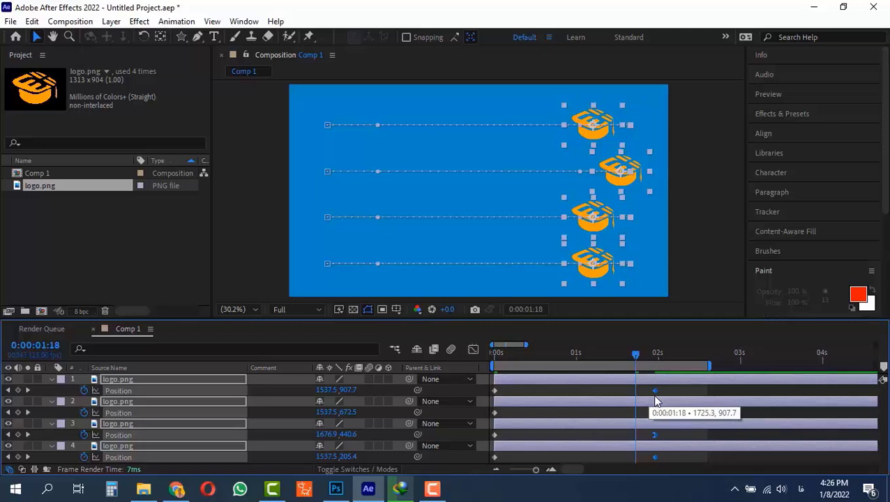
pyautogui.moveTo(655, 402); pyautogui.dragTo(662, 402)
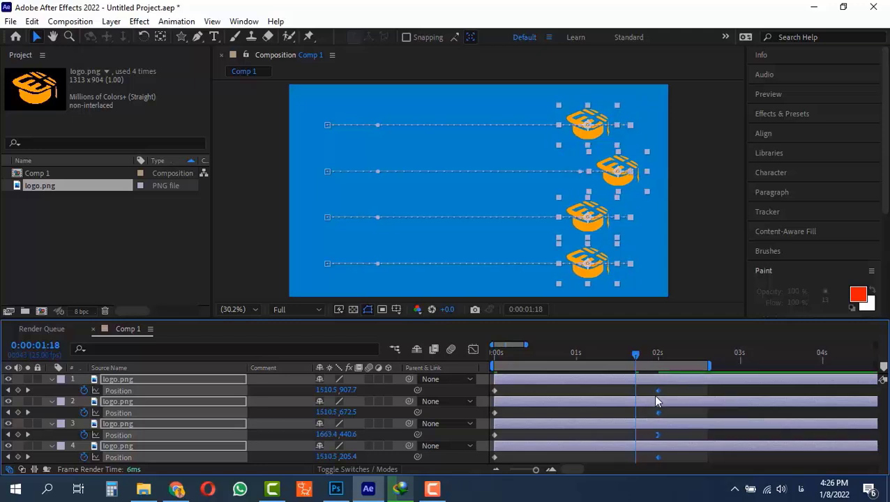
pyautogui.moveTo(654, 359); pyautogui.dragTo(658, 355)
pyautogui.press('shift')
pyautogui.moveTo(667, 391); pyautogui.dragTo(658, 389)
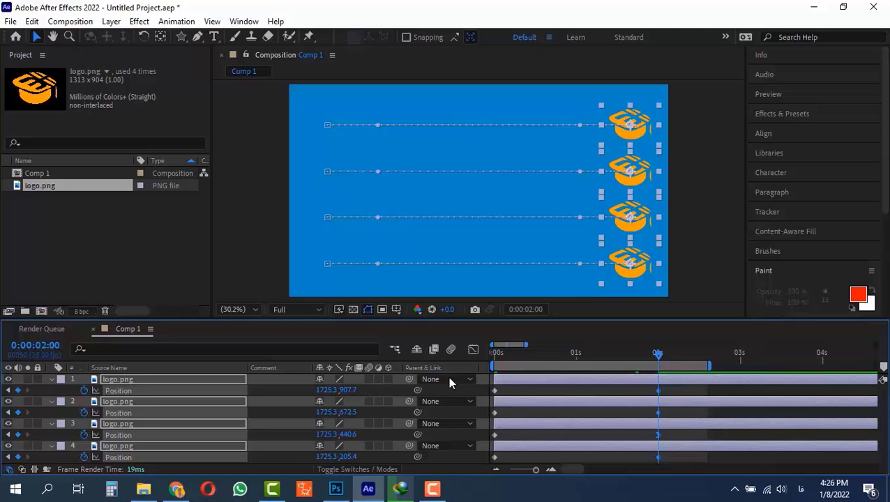
# Step: Examine the third layer's position value curve in the Graph Editor with the panel enlarged
pyautogui.click(473, 350)
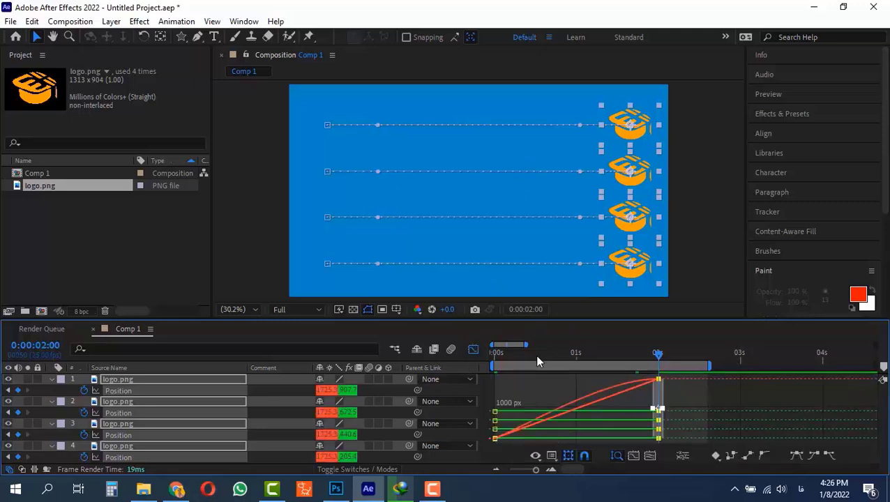
pyautogui.click(473, 350)
pyautogui.click(671, 434)
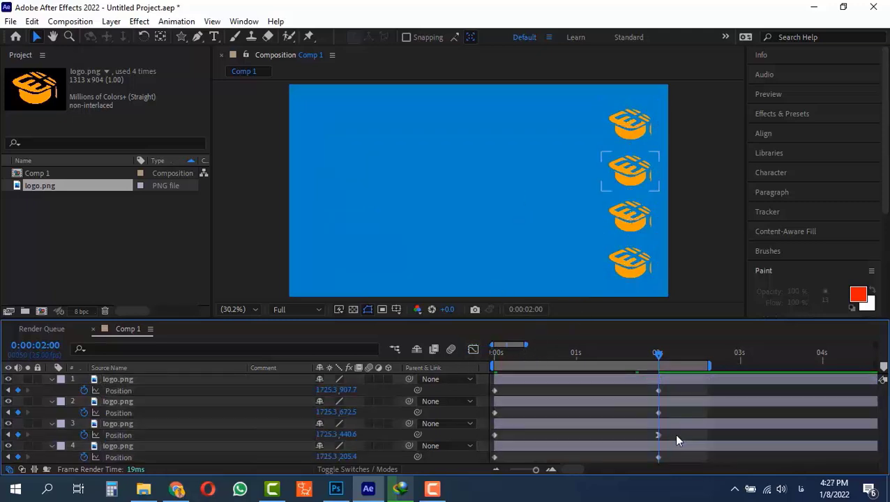
pyautogui.click(632, 434)
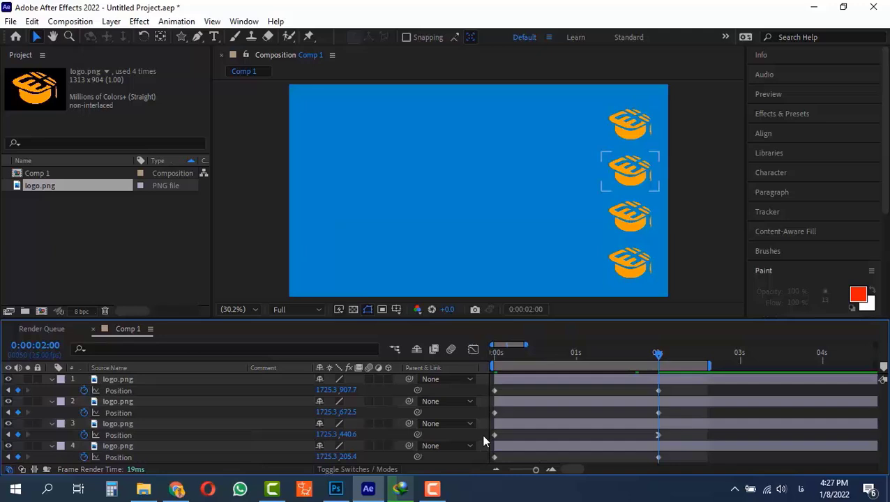
pyautogui.click(473, 349)
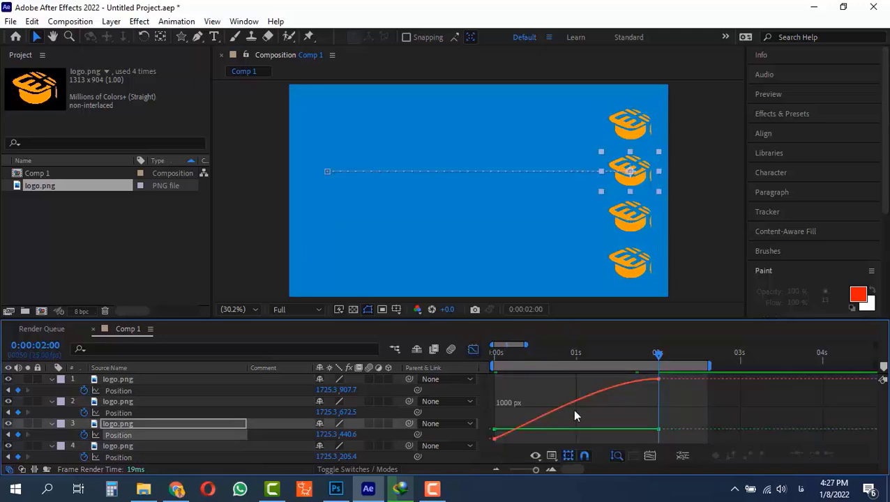
pyautogui.press('`')
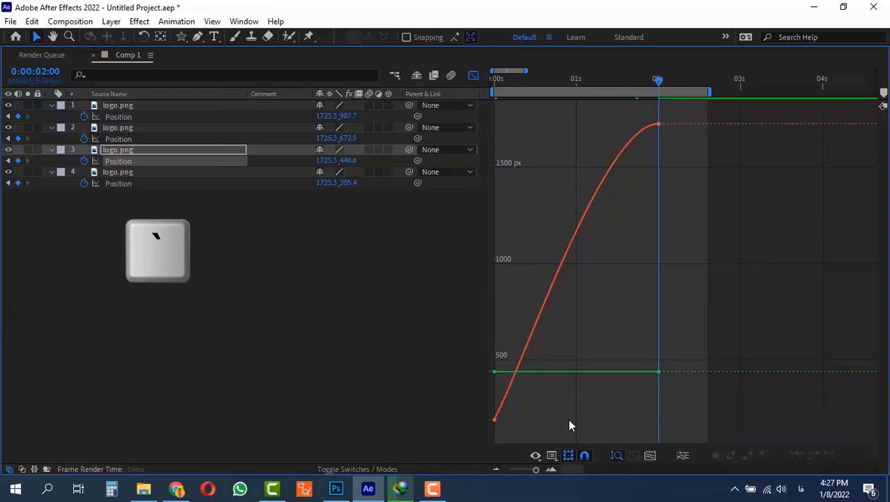
# Step: Drag the third layer's end position keyframe upward in the value graph to about 2484 px
pyautogui.moveTo(538, 472); pyautogui.dragTo(493, 424)
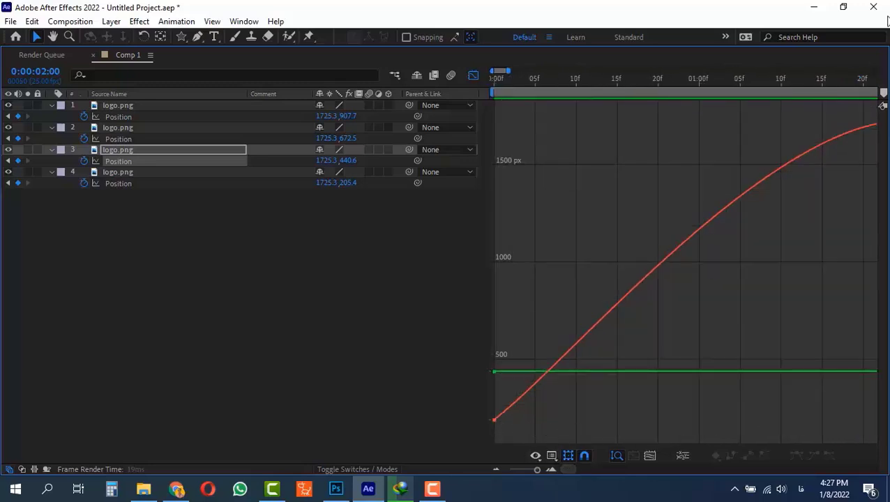
pyautogui.moveTo(574, 468); pyautogui.dragTo(578, 468)
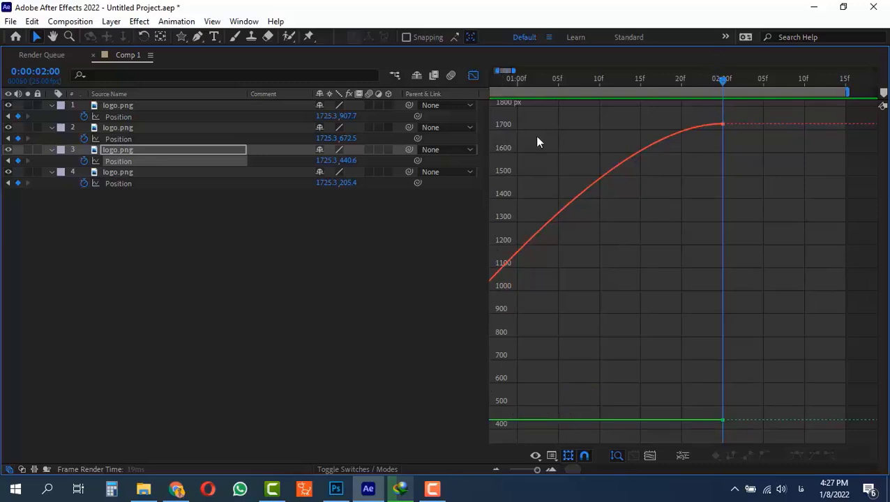
pyautogui.moveTo(575, 471); pyautogui.dragTo(573, 472)
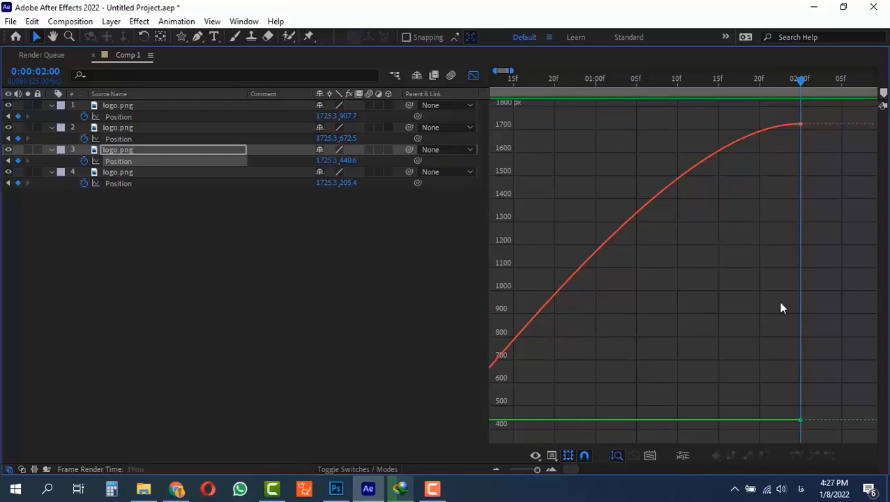
pyautogui.press('`')
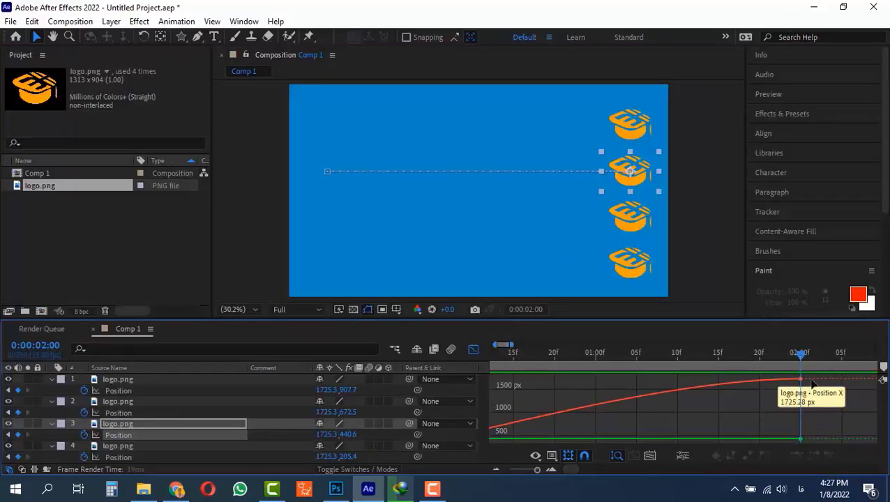
pyautogui.moveTo(790, 388)
pyautogui.mouseDown()
pyautogui.moveTo(802, 367)
pyautogui.moveTo(809, 418)
pyautogui.moveTo(803, 389)
pyautogui.mouseUp()
pyautogui.moveTo(800, 380)
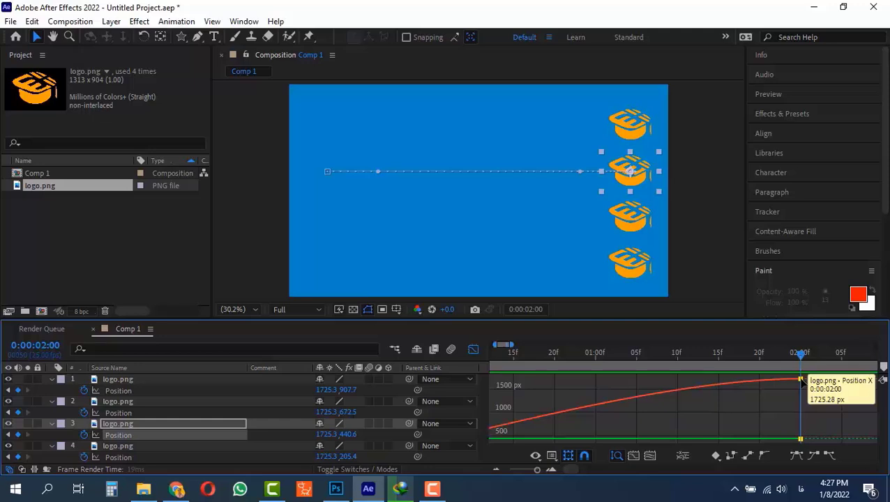
pyautogui.moveTo(801, 380); pyautogui.dragTo(800, 378)
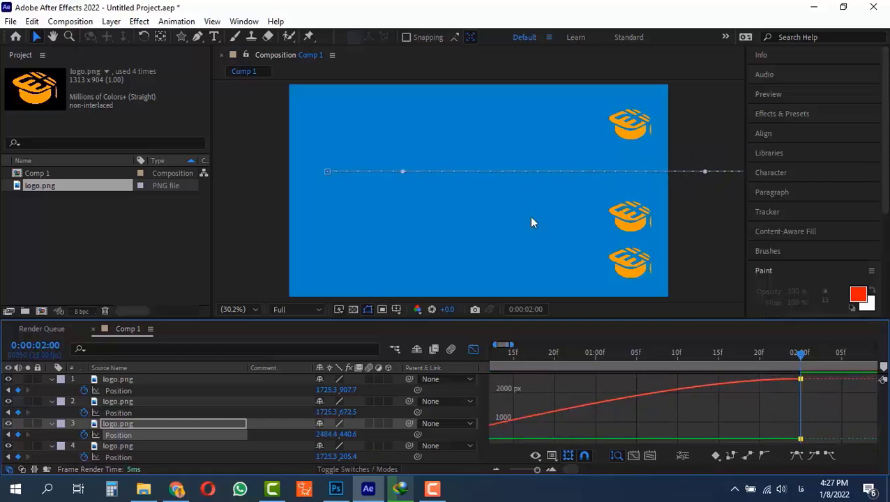
# Step: Return to the start of the timeline and play back the animation to review the motion
pyautogui.moveTo(586, 352); pyautogui.dragTo(430, 360)
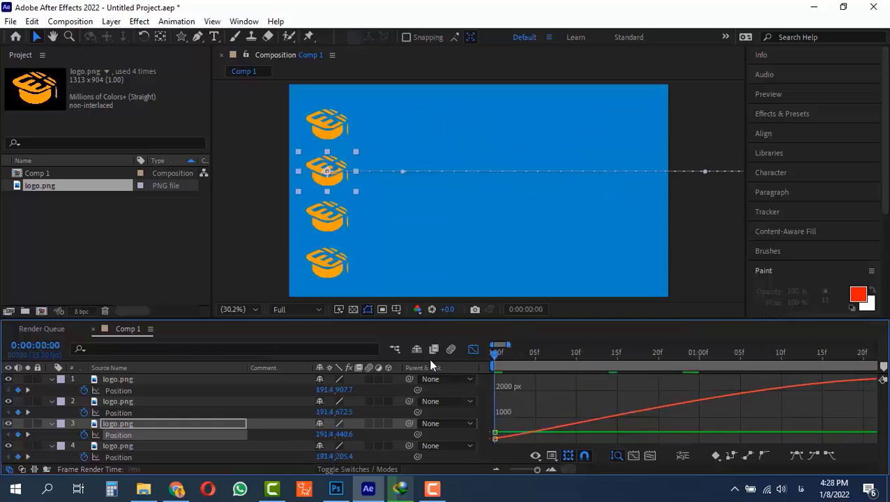
pyautogui.press('space')
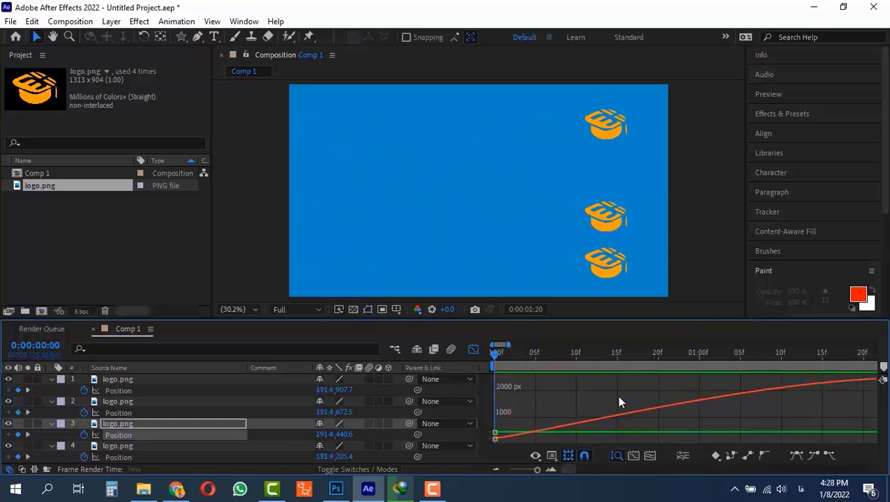
pyautogui.press('space')
pyautogui.moveTo(591, 392); pyautogui.dragTo(602, 414)
pyautogui.moveTo(601, 378)
pyautogui.moveTo(600, 354); pyautogui.dragTo(418, 377)
pyautogui.press('Home')
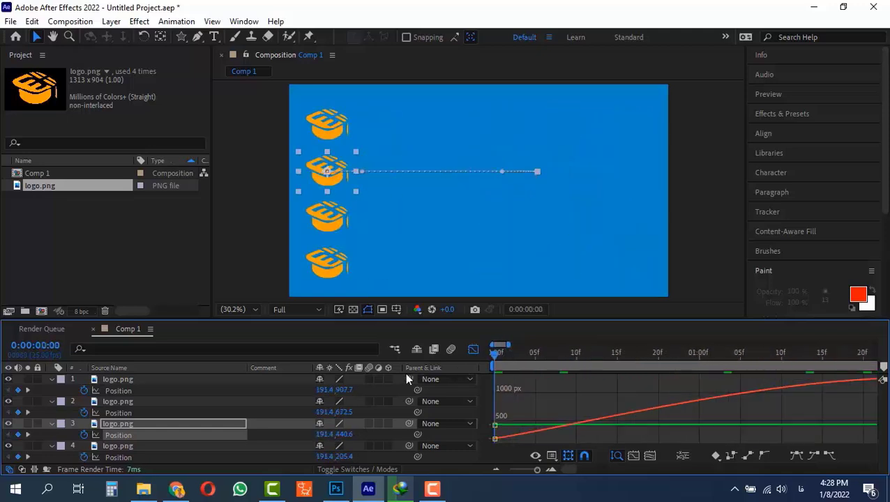
pyautogui.press('space')
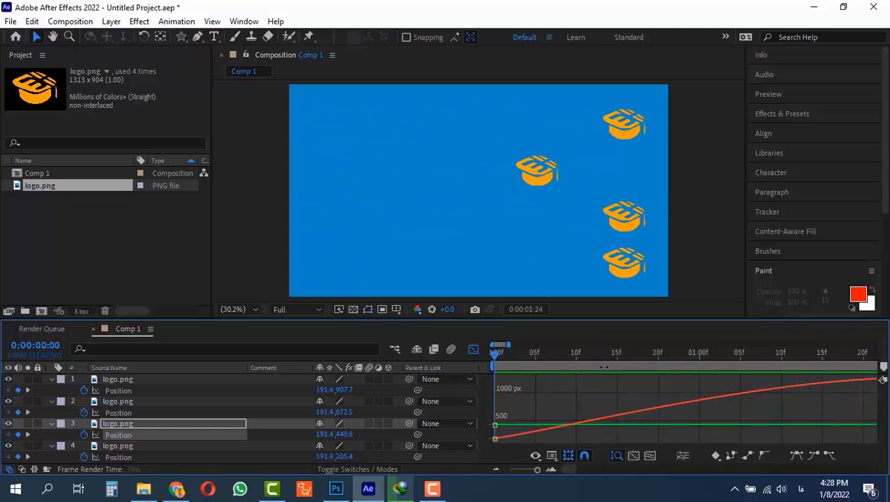
pyautogui.press('space')
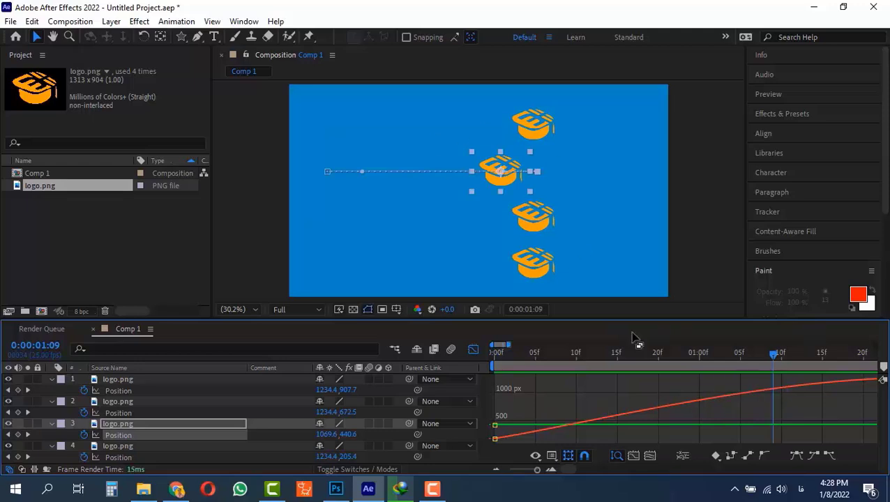
# Step: Readjust the third layer's end position keyframe value in the value graph and play the result
pyautogui.moveTo(534, 471); pyautogui.dragTo(530, 474)
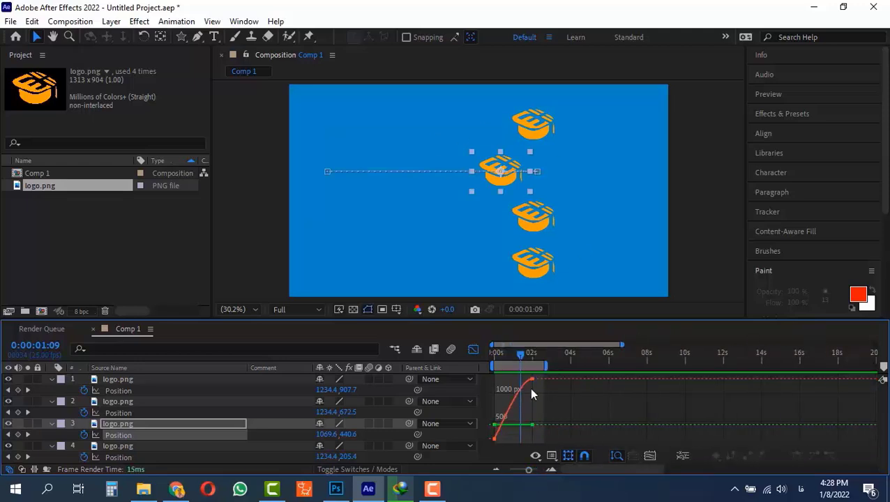
pyautogui.moveTo(534, 381)
pyautogui.moveTo(533, 380)
pyautogui.mouseDown()
pyautogui.moveTo(537, 401)
pyautogui.moveTo(536, 381)
pyautogui.mouseUp()
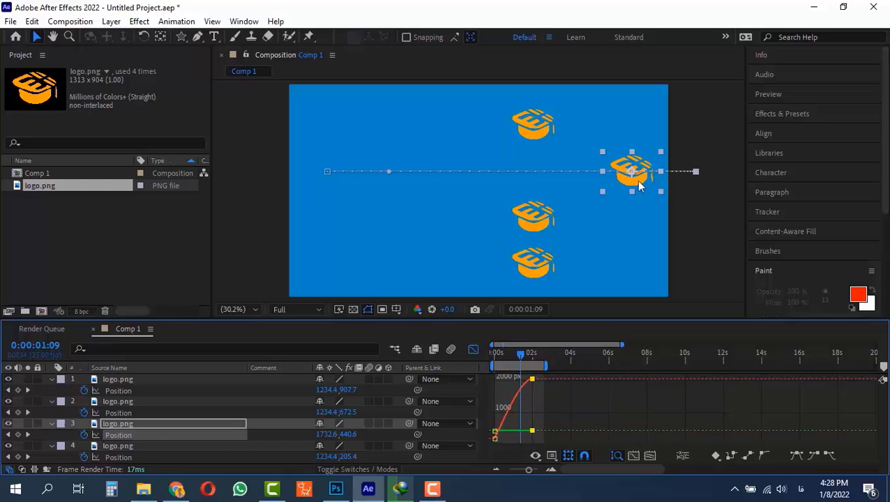
pyautogui.moveTo(516, 356); pyautogui.dragTo(530, 355)
pyautogui.click(532, 392)
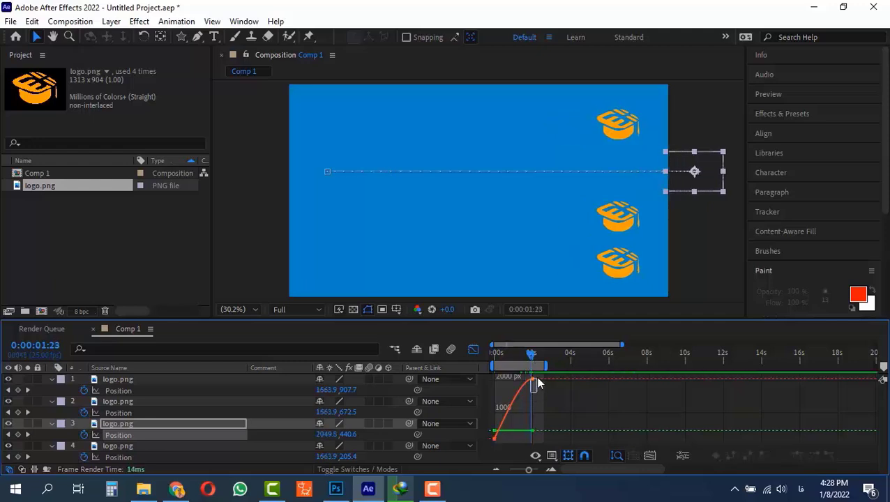
pyautogui.click(534, 380)
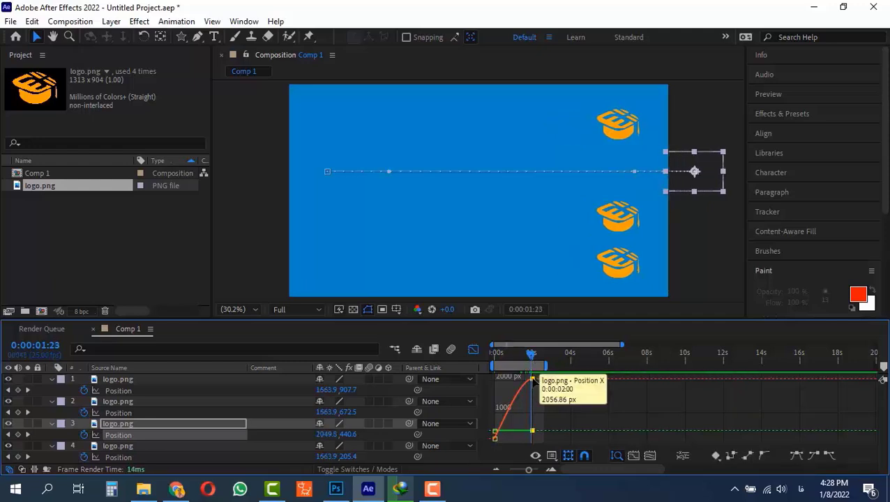
pyautogui.moveTo(533, 381); pyautogui.dragTo(535, 408)
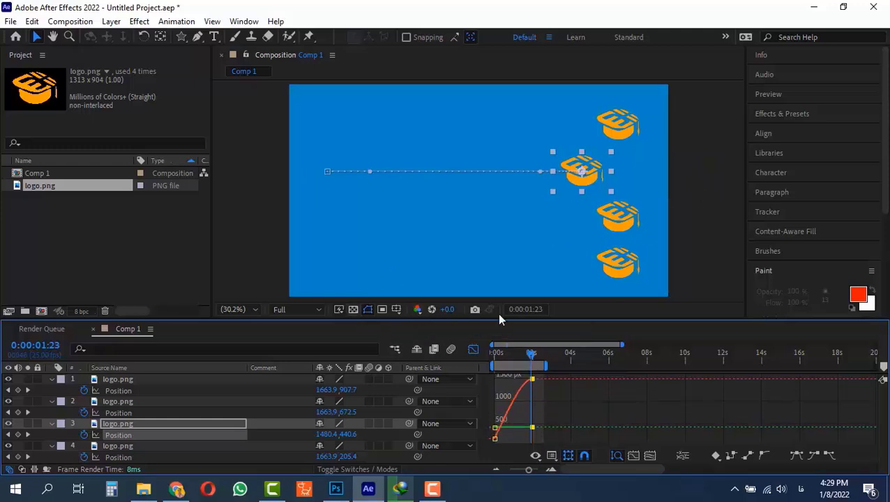
pyautogui.press('space')
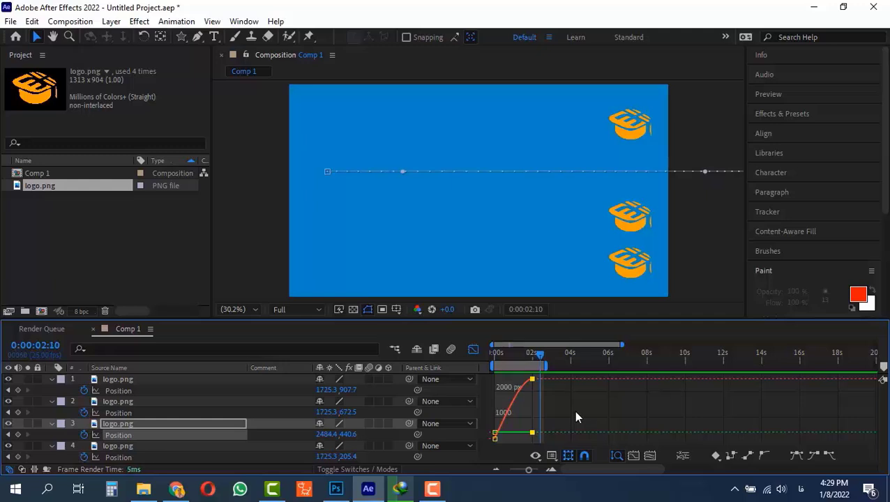
pyautogui.press('space')
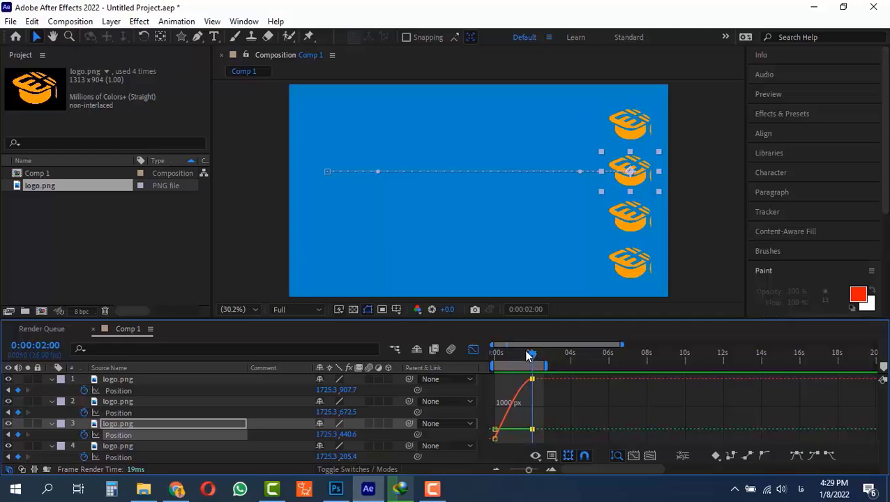
# Step: Leave the Graph Editor and apply Easy Ease Out to the third layer's first position keyframe
pyautogui.moveTo(530, 359)
pyautogui.mouseDown()
pyautogui.moveTo(484, 354)
pyautogui.moveTo(540, 358)
pyautogui.mouseUp()
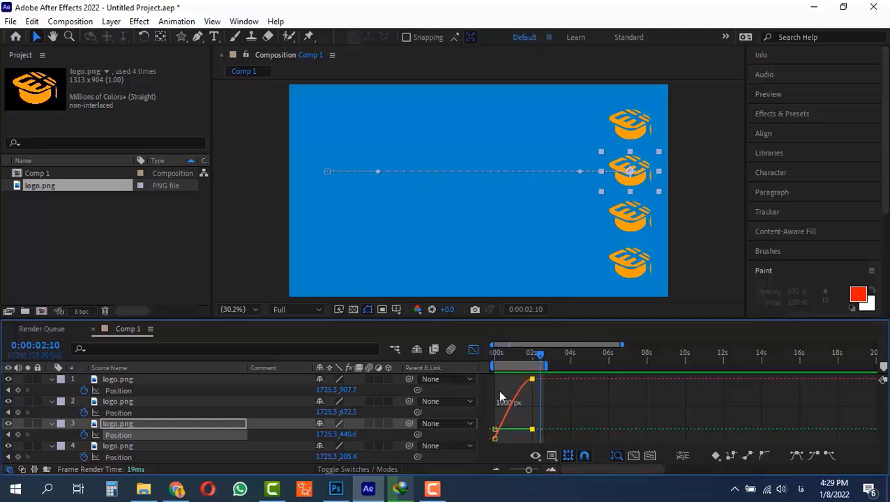
pyautogui.click(473, 349)
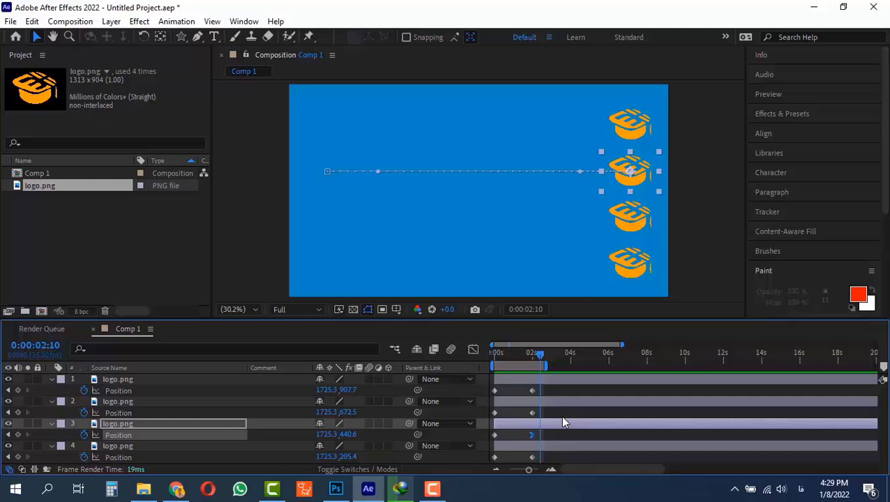
pyautogui.click(534, 434)
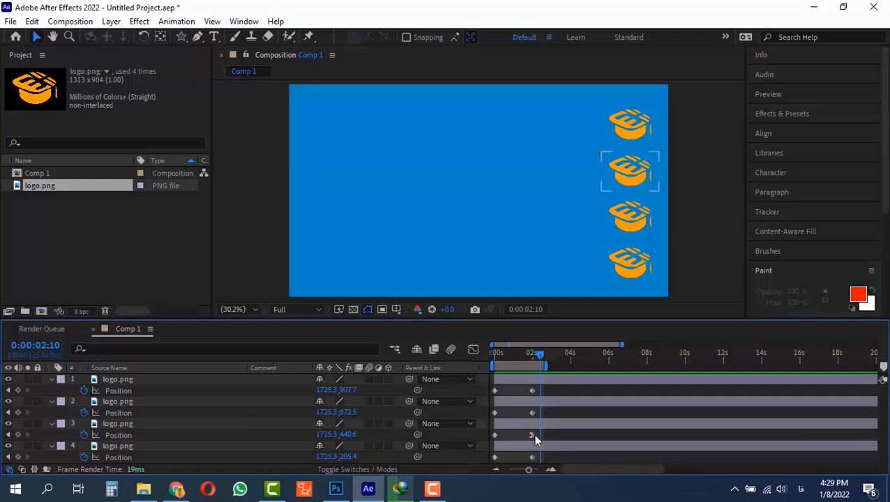
pyautogui.click(532, 434)
pyautogui.click(531, 435)
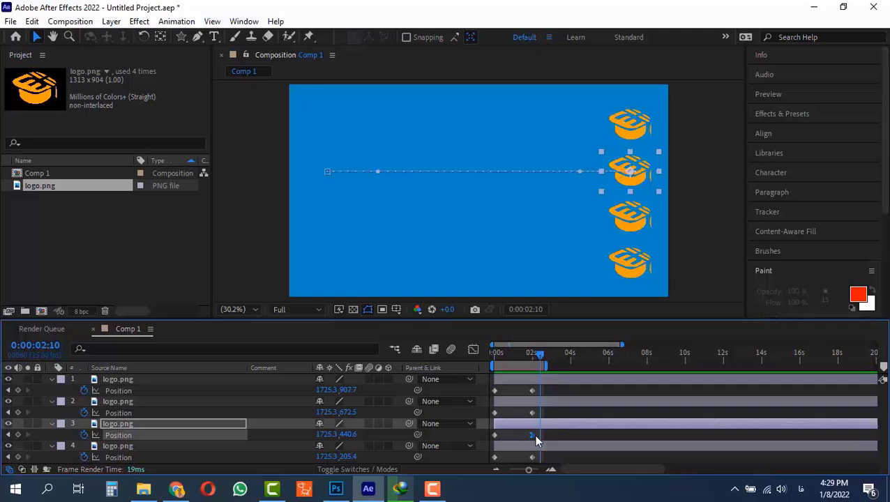
pyautogui.click(508, 431)
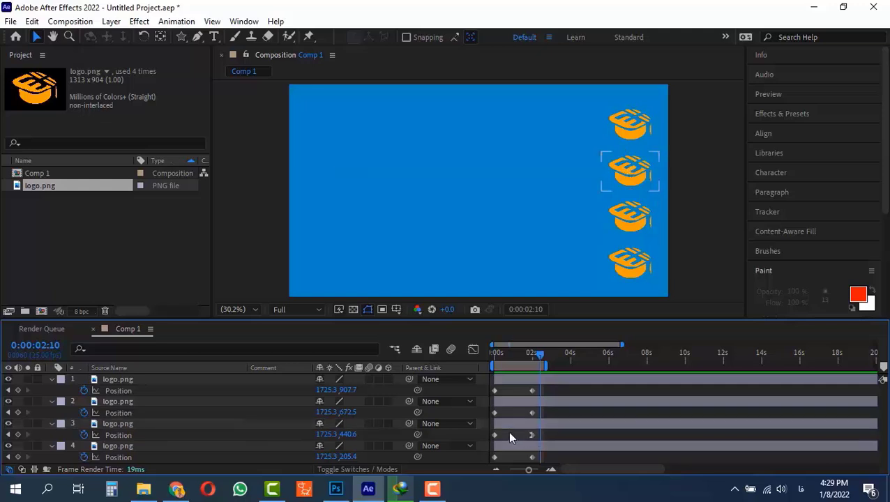
pyautogui.click(495, 434)
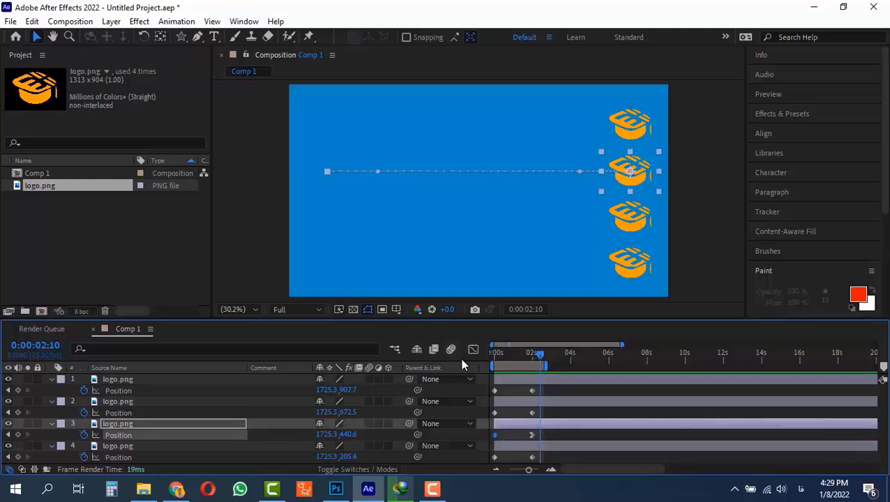
pyautogui.rightClick(495, 434)
pyautogui.moveTo(534, 424)
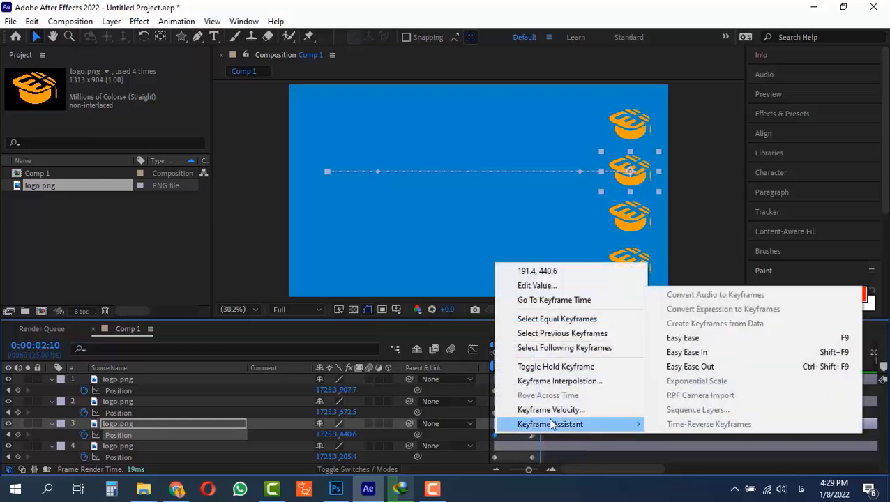
pyautogui.click(705, 376)
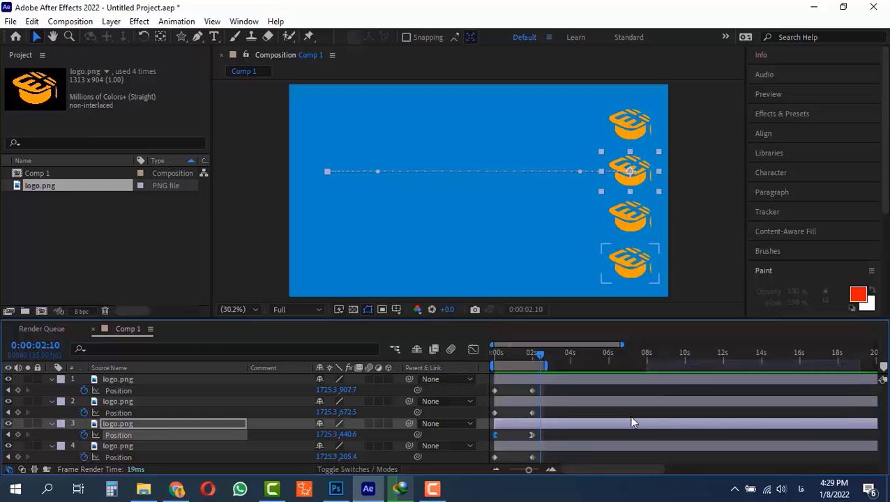
pyautogui.rightClick(494, 434)
pyautogui.moveTo(626, 426)
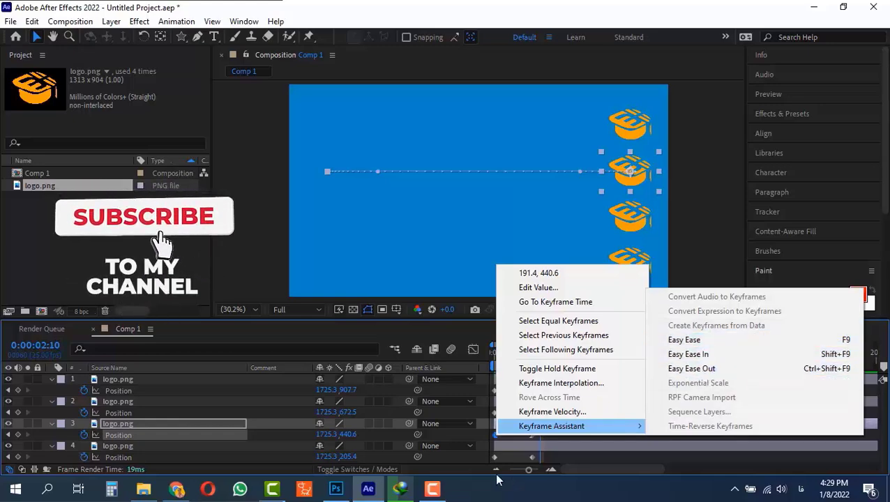
pyautogui.click(564, 454)
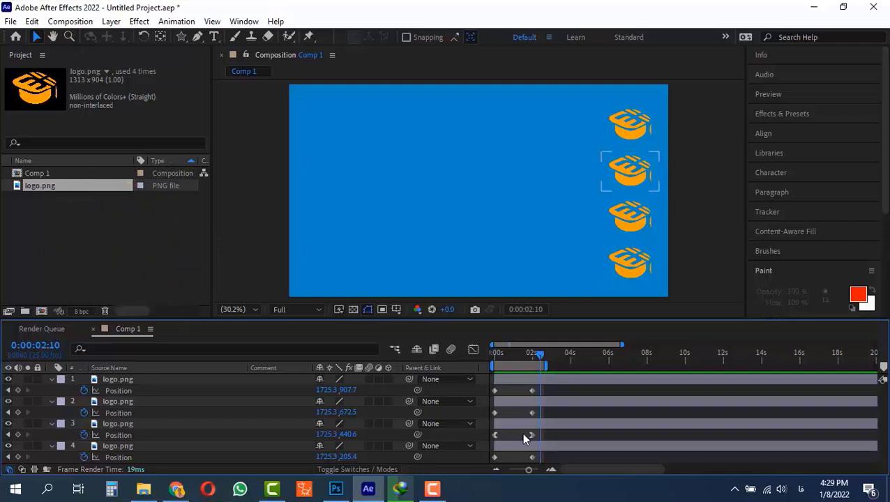
# Step: Play the animation from the beginning to review the eased motion
pyautogui.moveTo(511, 353); pyautogui.dragTo(466, 364)
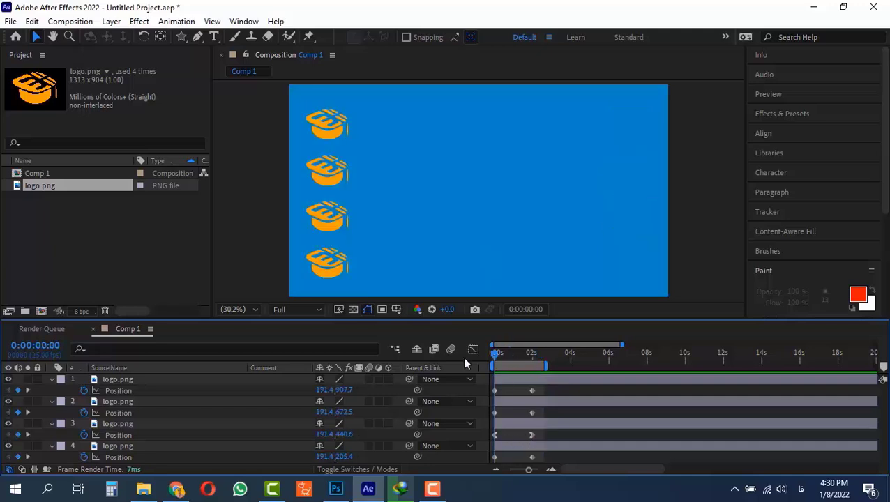
pyautogui.press('space')
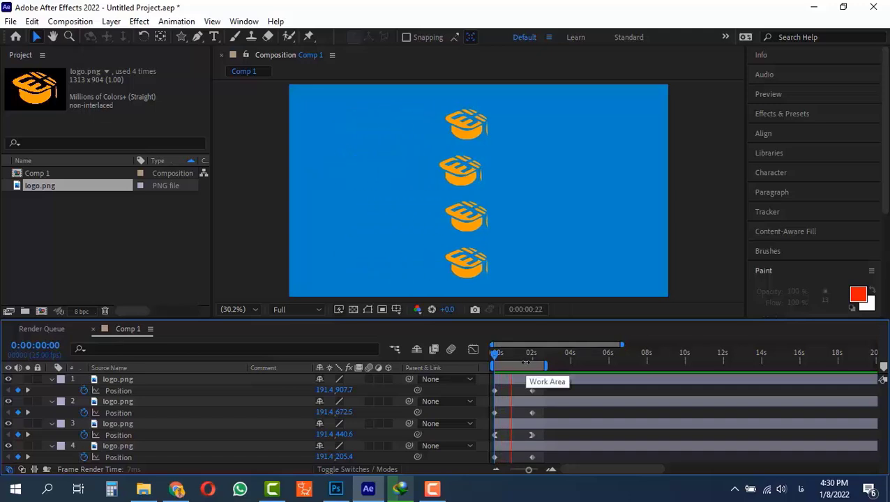
pyautogui.press('space')
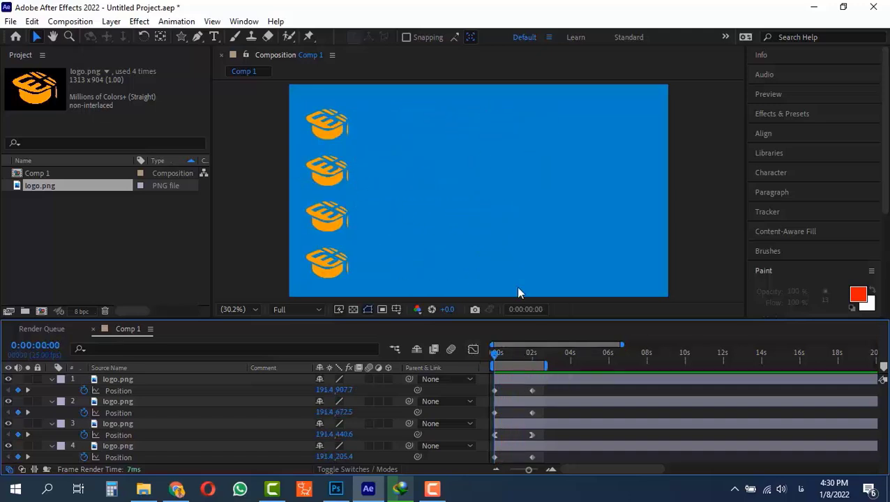
pyautogui.press('space')
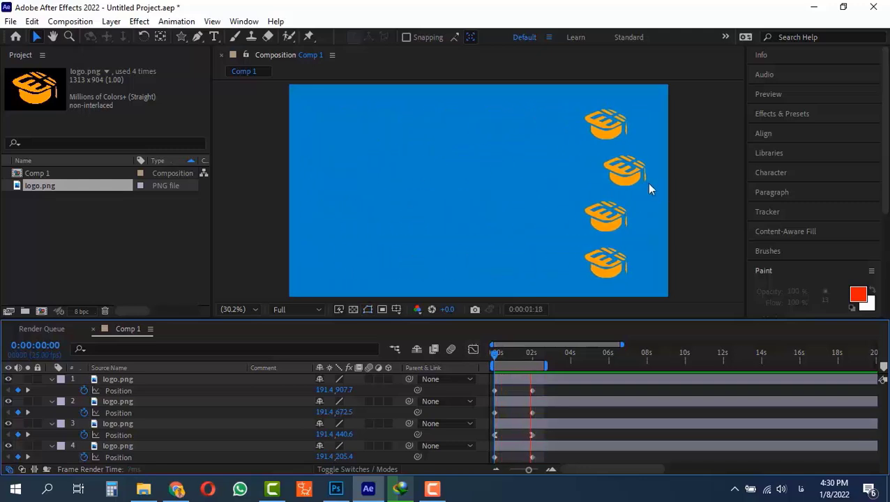
pyautogui.press('space')
# Step: Open the third layer's position keyframes in a maximized Graph Editor and zoom in to examine the value curve
pyautogui.click(494, 434)
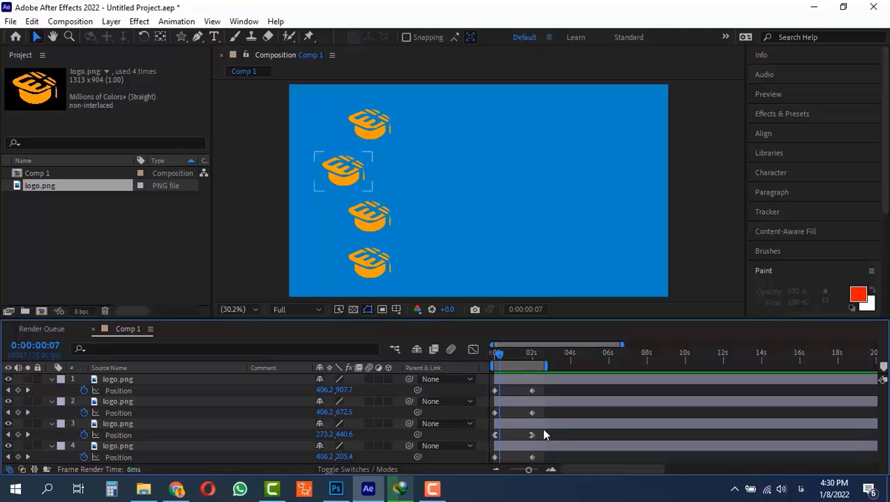
pyautogui.moveTo(537, 431); pyautogui.dragTo(483, 442)
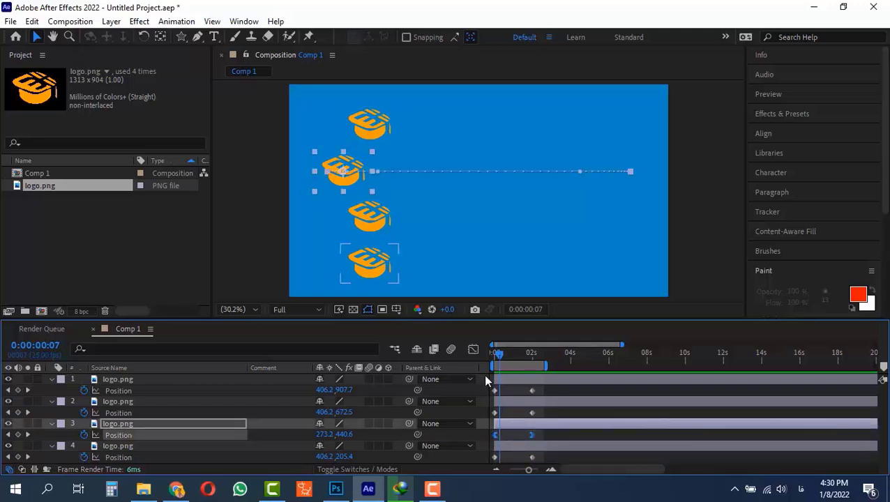
pyautogui.click(474, 349)
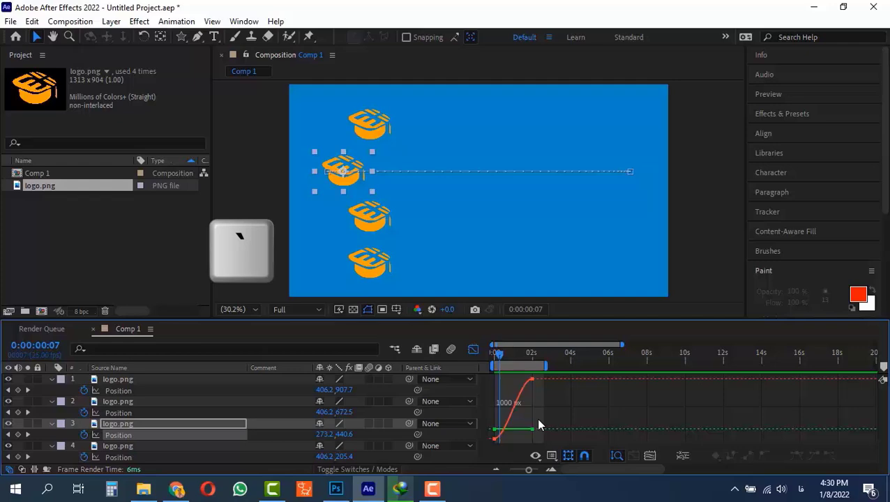
pyautogui.press('`')
pyautogui.moveTo(529, 470); pyautogui.dragTo(534, 470)
pyautogui.scroll(5, 608, 313)
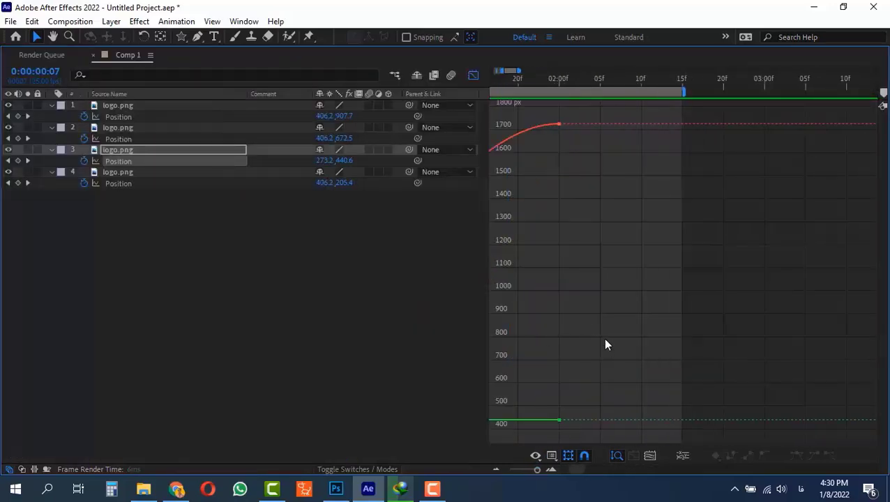
pyautogui.press('space')
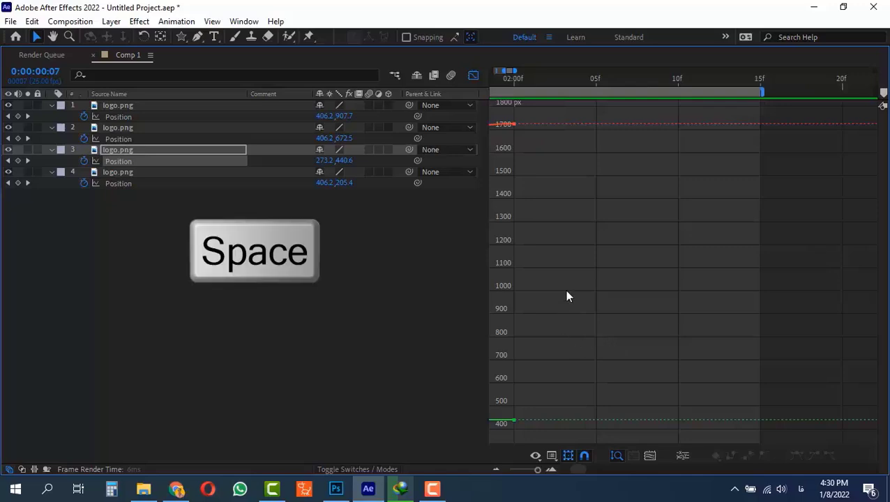
pyautogui.moveTo(550, 293); pyautogui.dragTo(714, 293)
pyautogui.moveTo(532, 279); pyautogui.dragTo(733, 264)
pyautogui.moveTo(554, 272); pyautogui.dragTo(717, 166)
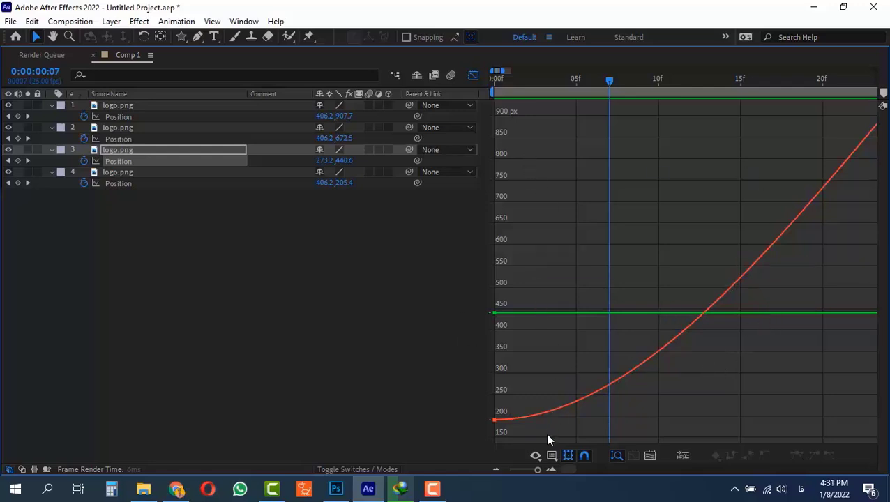
pyautogui.moveTo(537, 472); pyautogui.dragTo(537, 476)
# Step: Switch the Graph Editor to the speed graph, examine the curve from the start, and leave the Graph Editor
pyautogui.click(551, 456)
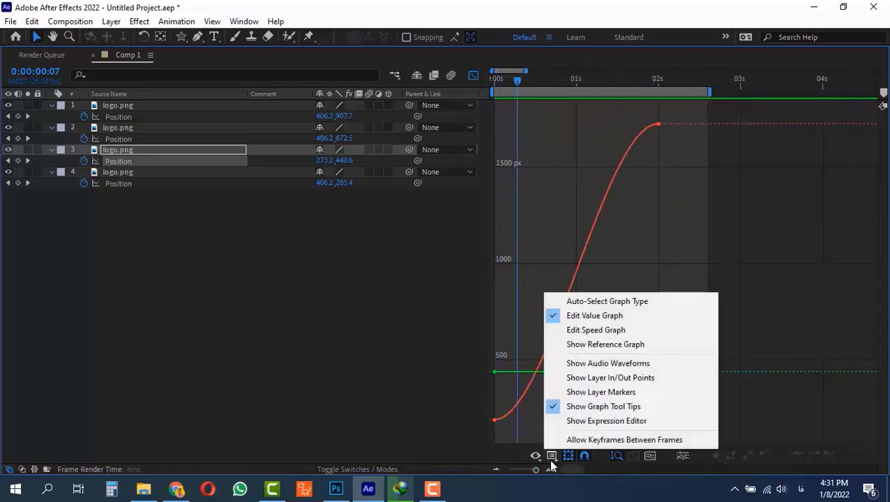
pyautogui.click(574, 330)
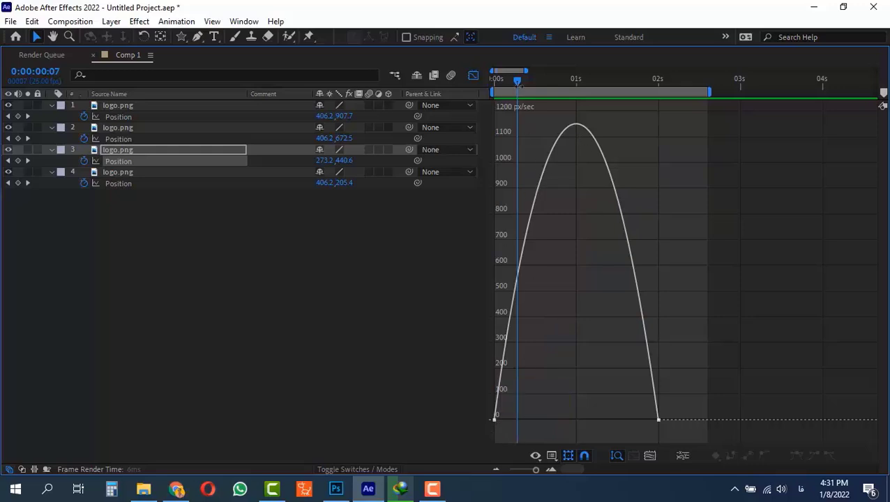
pyautogui.press('Home')
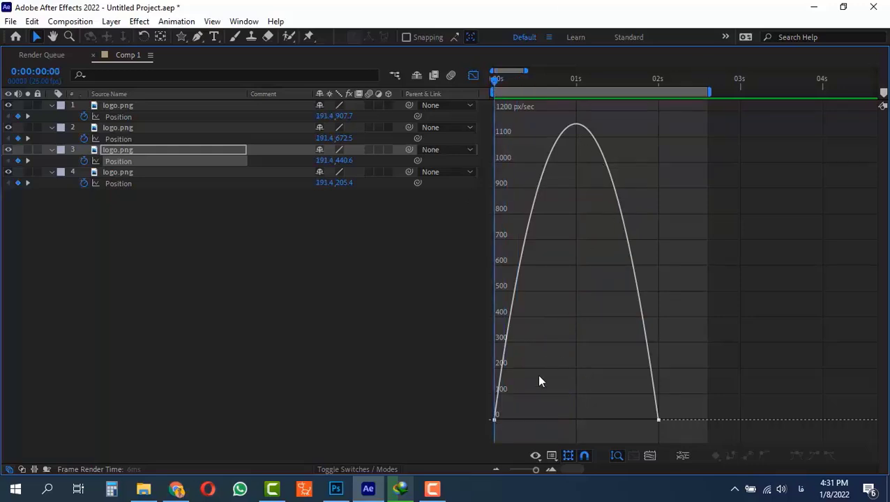
pyautogui.moveTo(494, 419)
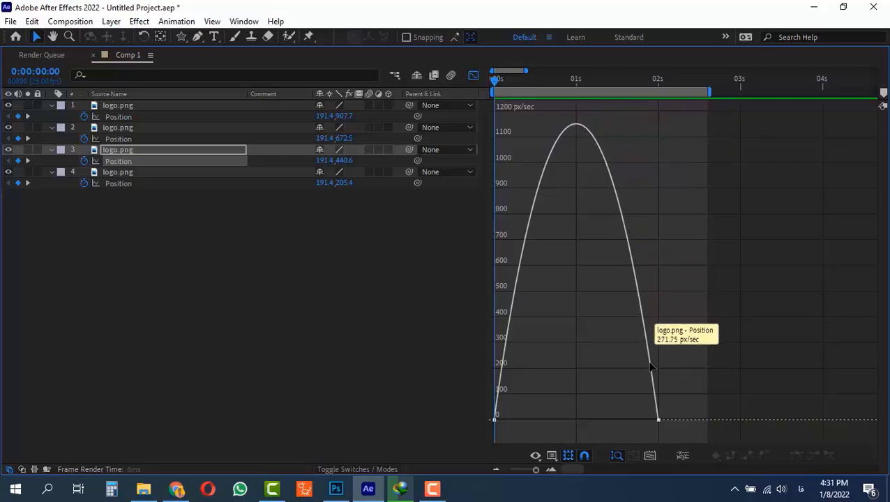
pyautogui.click(552, 458)
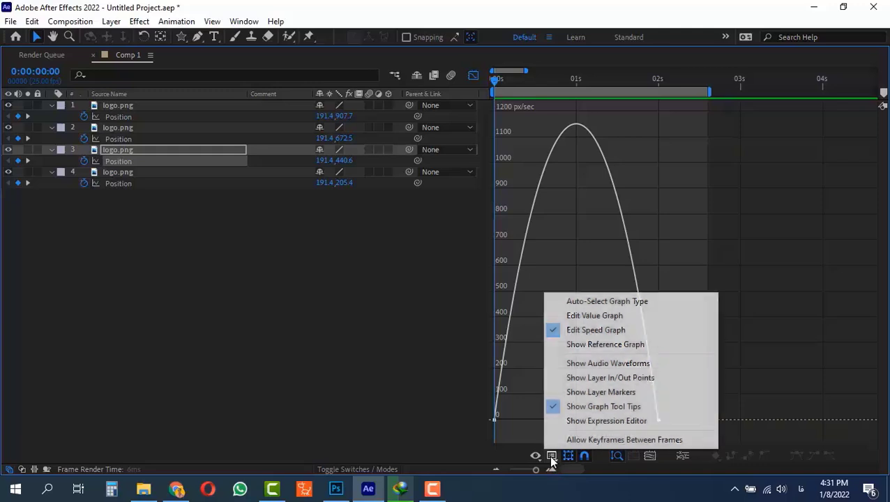
pyautogui.click(544, 95)
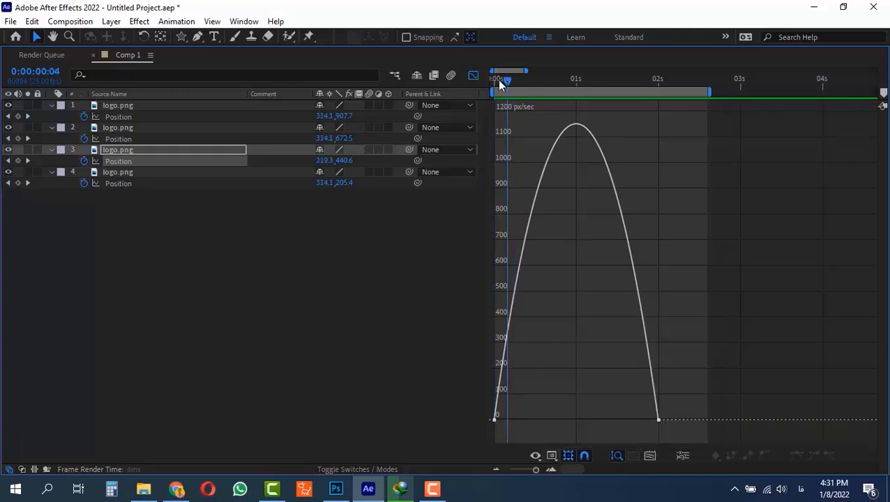
pyautogui.moveTo(498, 80); pyautogui.dragTo(488, 98)
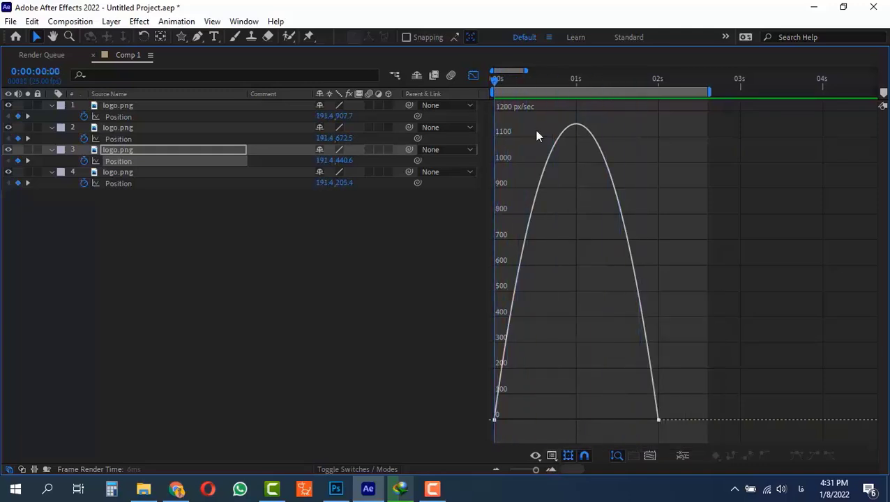
pyautogui.click(551, 456)
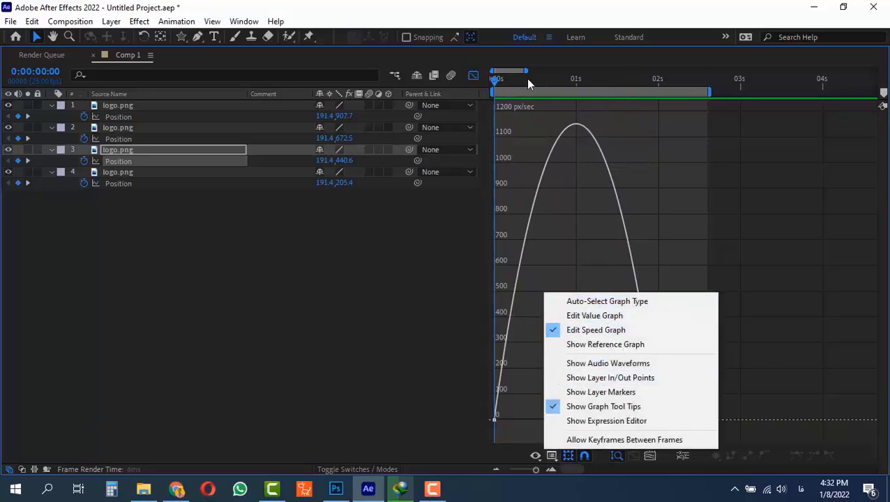
pyautogui.click(473, 77)
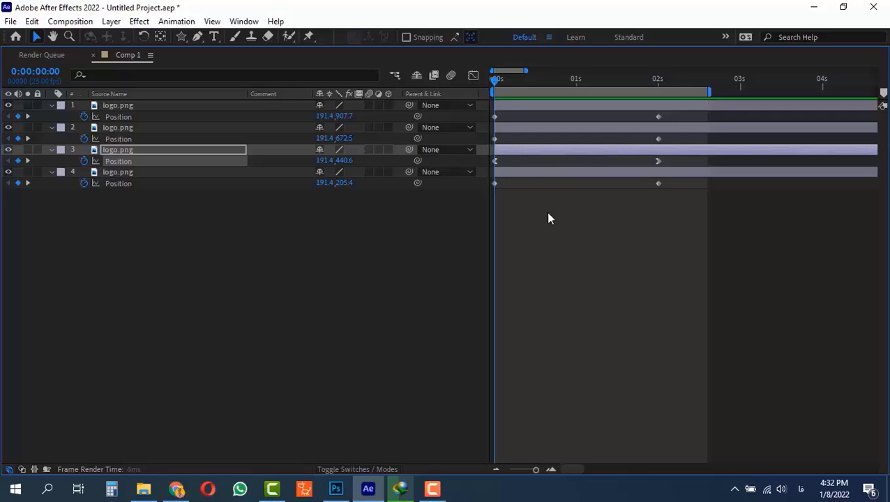
# Step: Restore the panel layout, select the third layer's keyframes, and play while reviewing its speed graph
pyautogui.press('`')
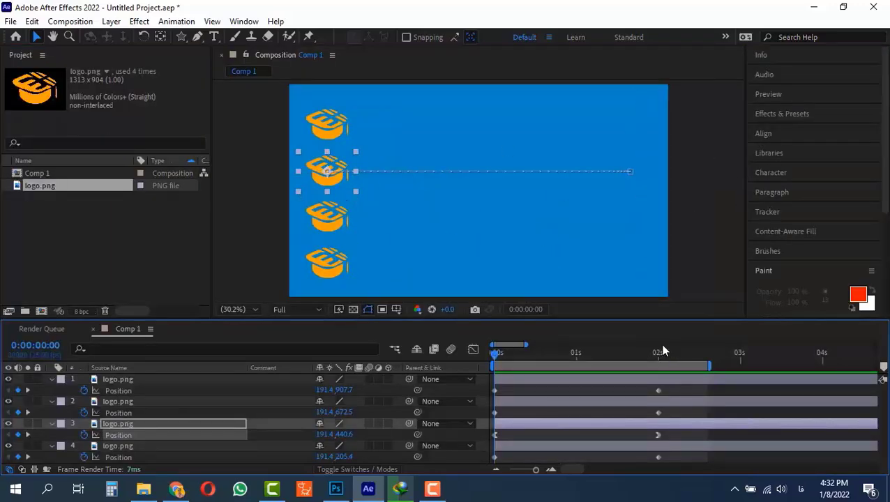
pyautogui.moveTo(656, 350)
pyautogui.mouseDown()
pyautogui.moveTo(494, 353)
pyautogui.moveTo(656, 354)
pyautogui.mouseUp()
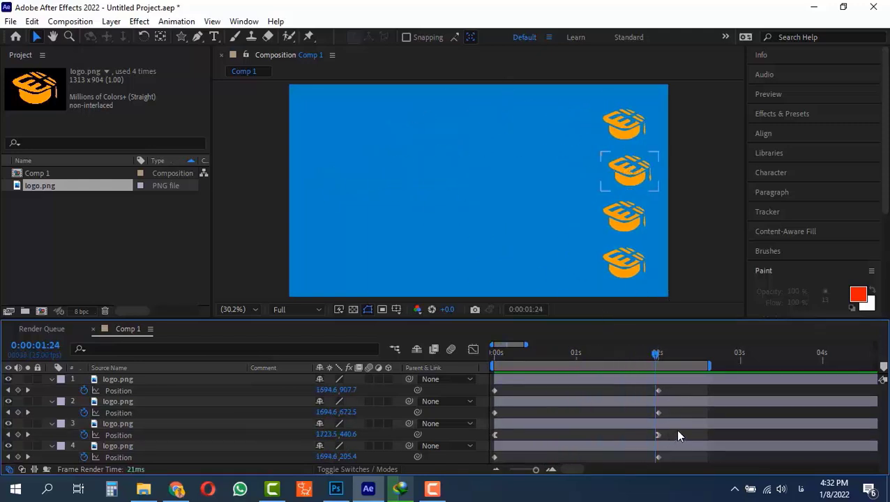
pyautogui.moveTo(677, 431); pyautogui.dragTo(480, 439)
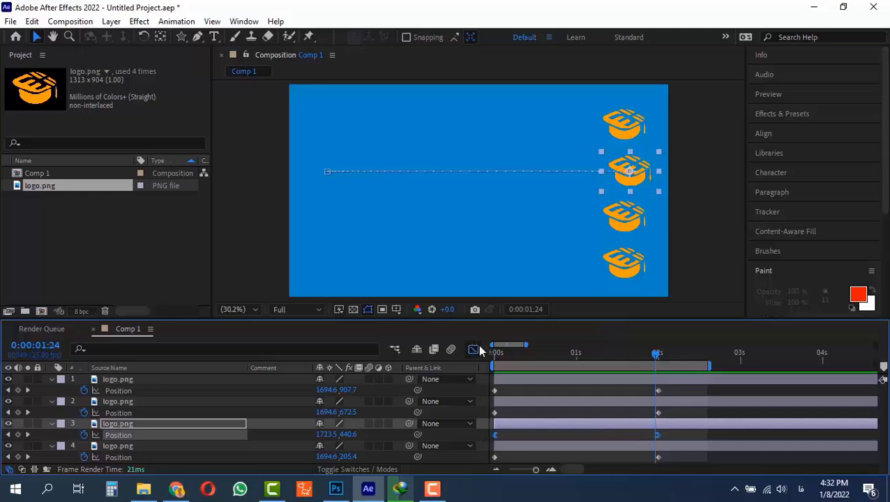
pyautogui.click(474, 350)
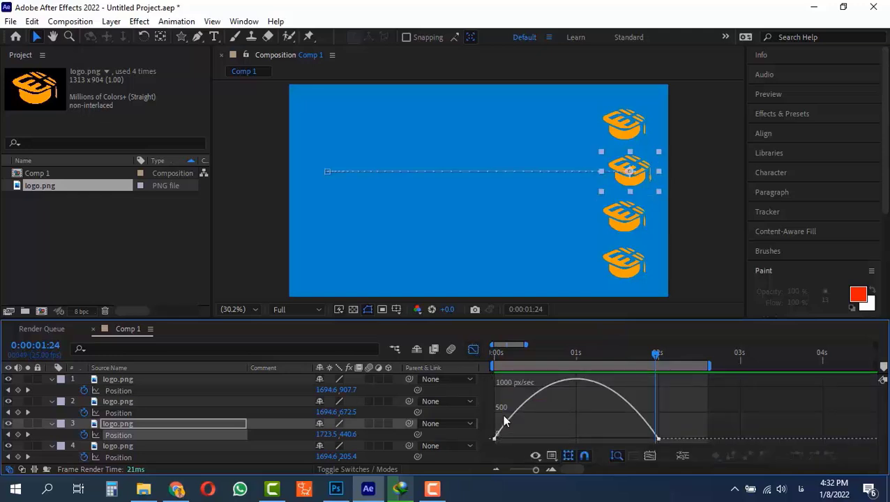
pyautogui.moveTo(516, 357); pyautogui.dragTo(494, 355)
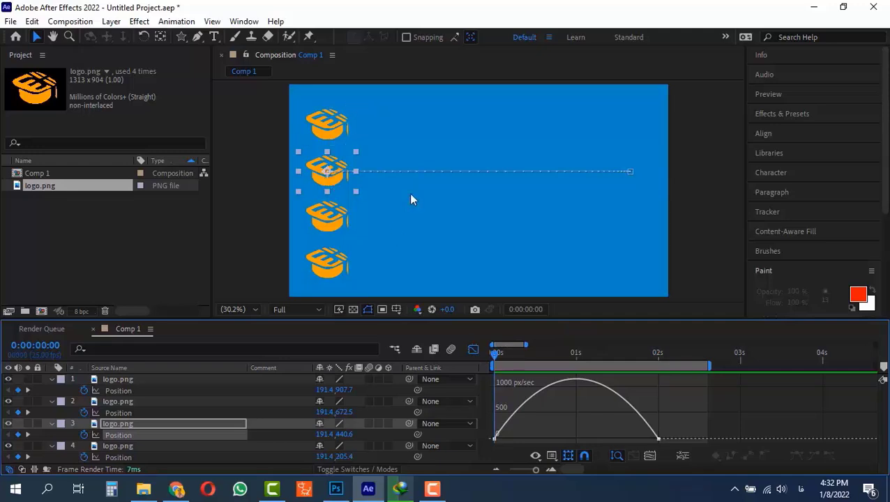
pyautogui.press('space')
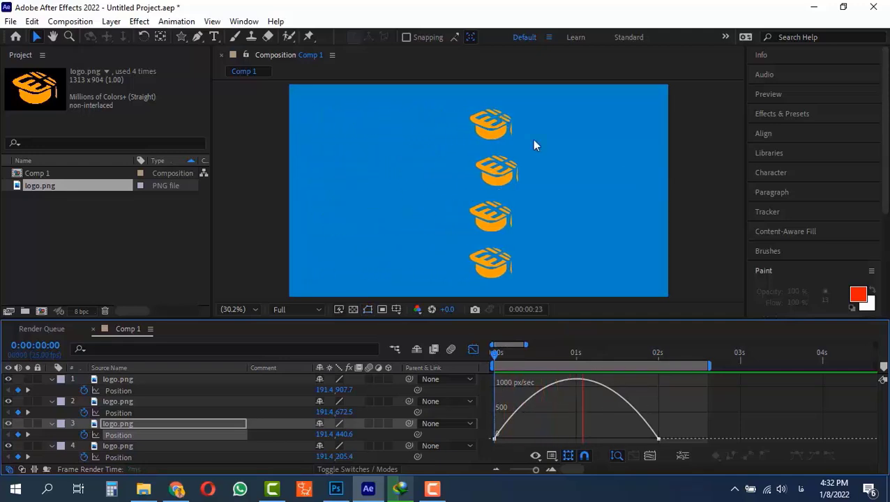
pyautogui.press('space')
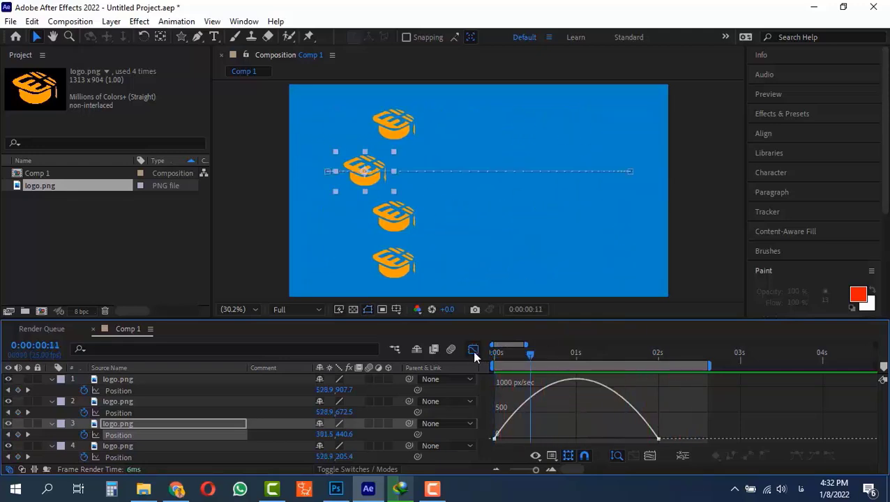
# Step: Leave the Graph Editor and apply Easy Ease to both position keyframes of the second layer
pyautogui.click(473, 349)
pyautogui.click(667, 411)
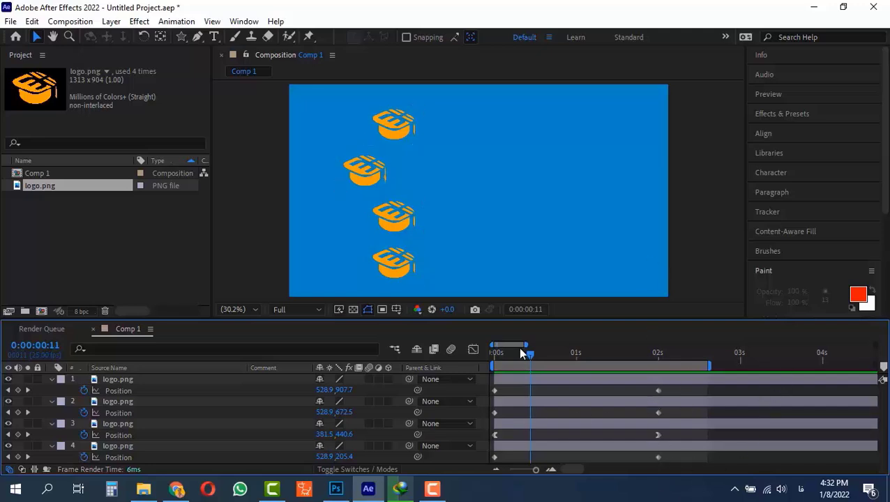
pyautogui.moveTo(520, 354); pyautogui.dragTo(463, 368)
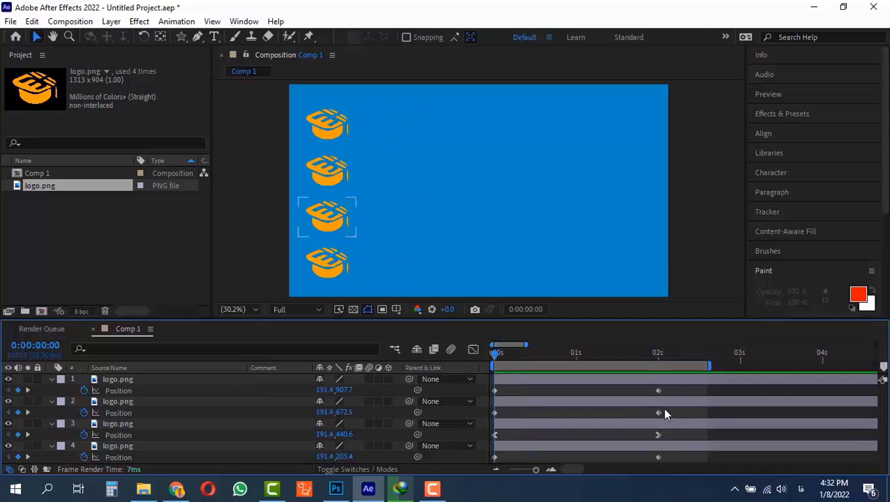
pyautogui.moveTo(666, 411); pyautogui.dragTo(510, 414)
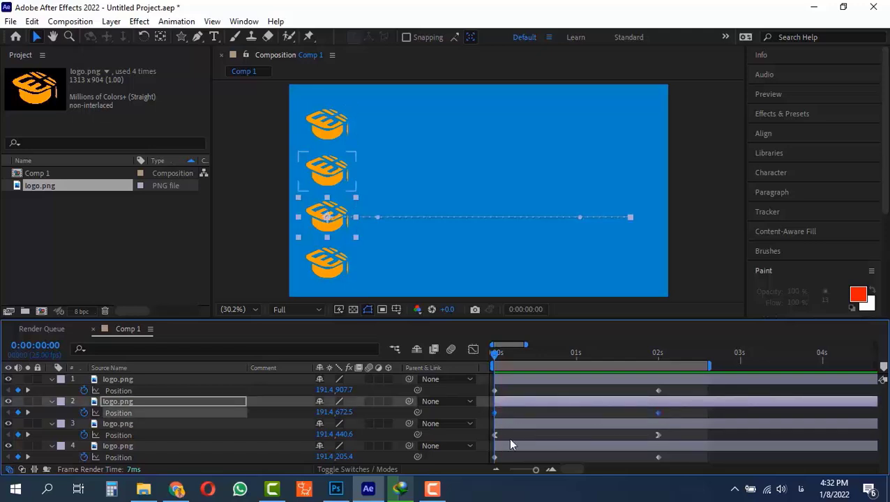
pyautogui.moveTo(668, 409); pyautogui.dragTo(484, 418)
pyautogui.rightClick(495, 413)
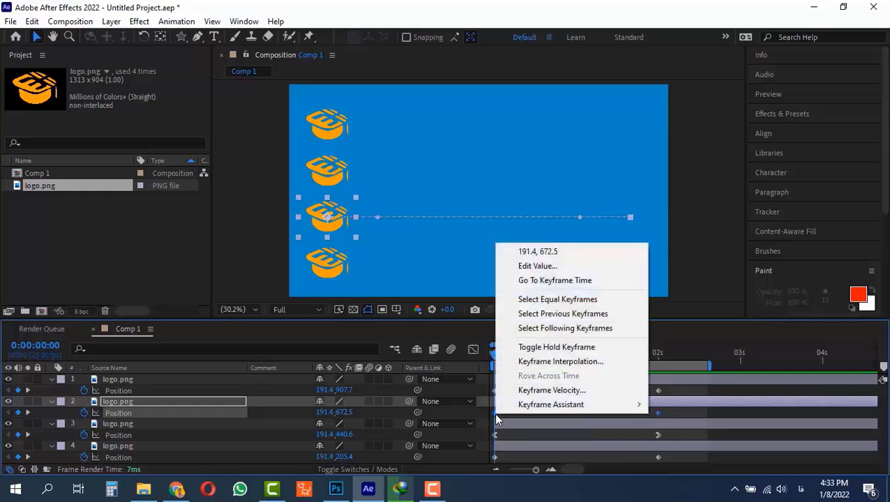
pyautogui.moveTo(581, 406)
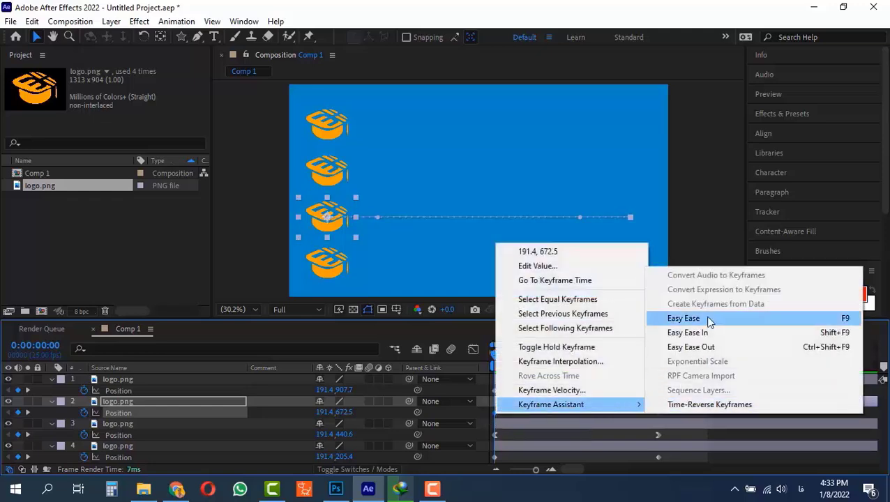
pyautogui.click(715, 320)
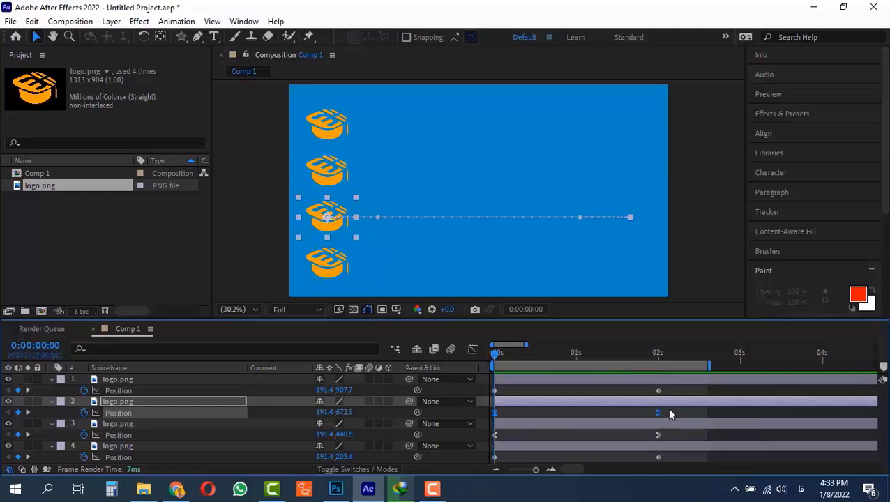
# Step: Play the animation from the beginning to review the second layer's eased motion
pyautogui.moveTo(638, 357); pyautogui.dragTo(464, 384)
pyautogui.moveTo(676, 410); pyautogui.dragTo(491, 420)
pyautogui.press('space')
pyautogui.press('space')
# Step: Compare the speed graphs of the second and third layers' position keyframes in the Graph Editor, then select the first layer's keyframes
pyautogui.click(473, 349)
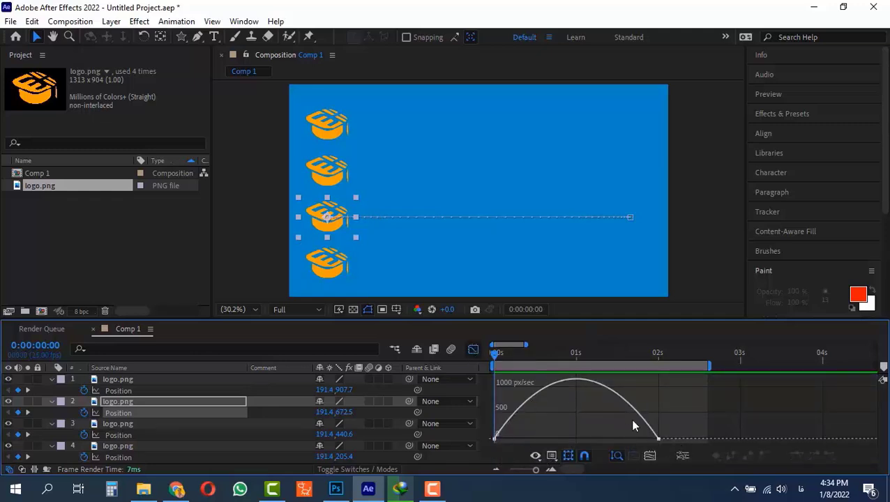
pyautogui.click(473, 349)
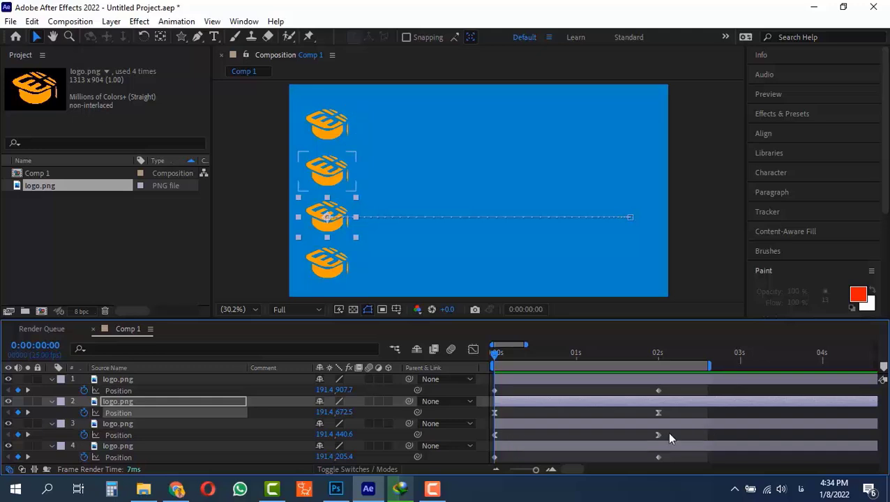
pyautogui.moveTo(669, 433); pyautogui.dragTo(476, 423)
pyautogui.click(473, 349)
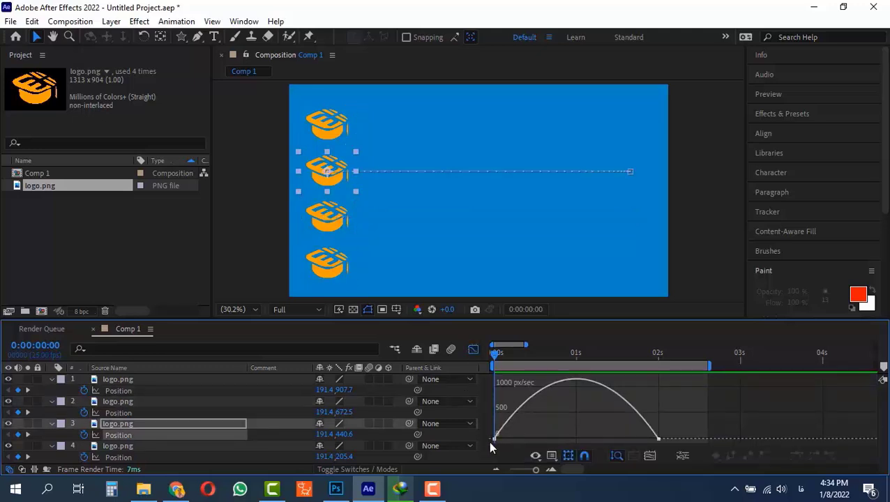
pyautogui.click(473, 350)
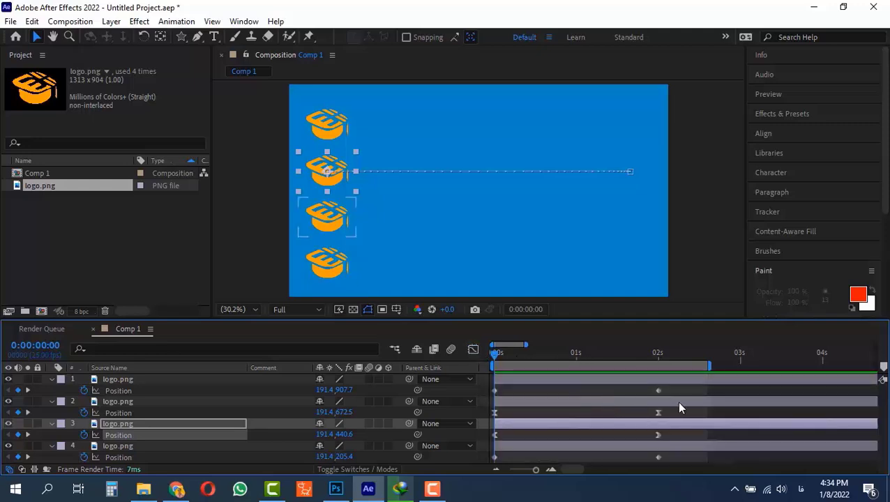
pyautogui.moveTo(671, 410); pyautogui.dragTo(465, 405)
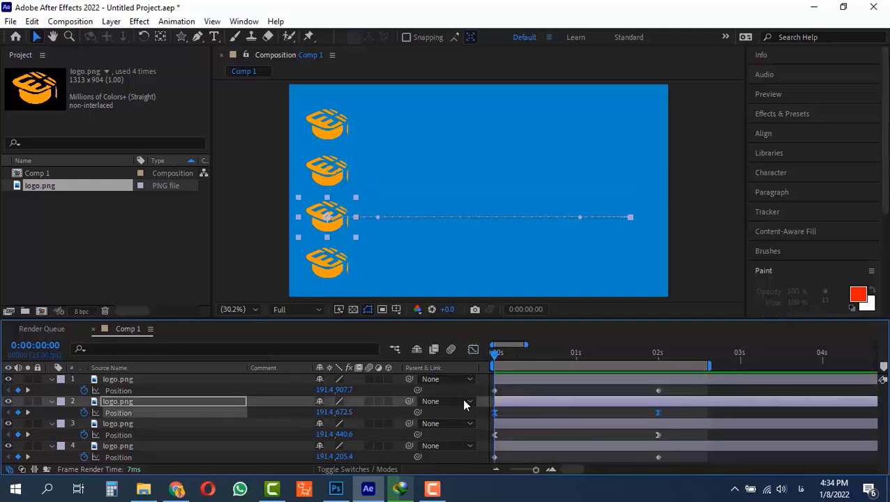
pyautogui.click(473, 350)
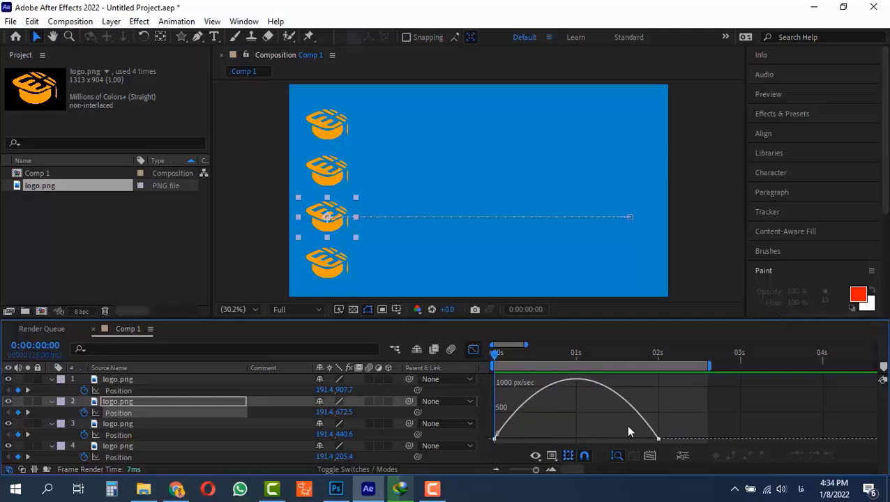
pyautogui.click(473, 349)
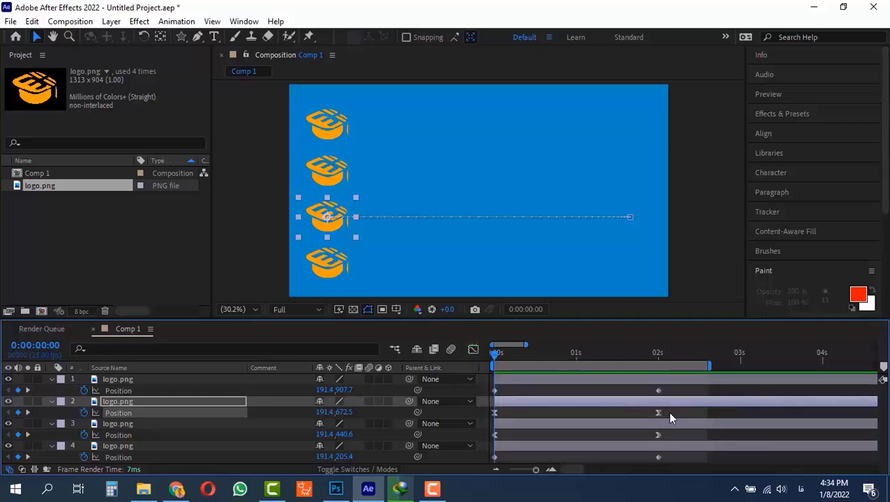
pyautogui.moveTo(669, 417); pyautogui.dragTo(479, 420)
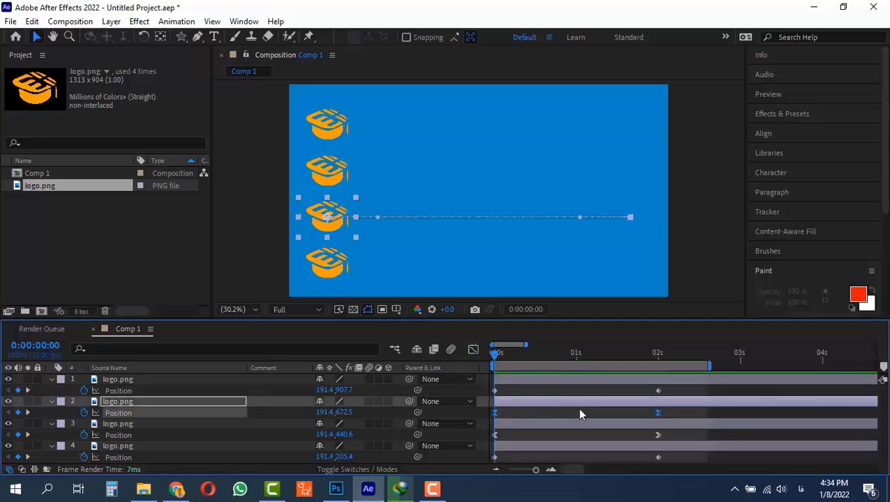
# Step: Apply Easy Ease to both position keyframes of the first layer
pyautogui.moveTo(674, 386); pyautogui.dragTo(465, 403)
pyautogui.rightClick(658, 391)
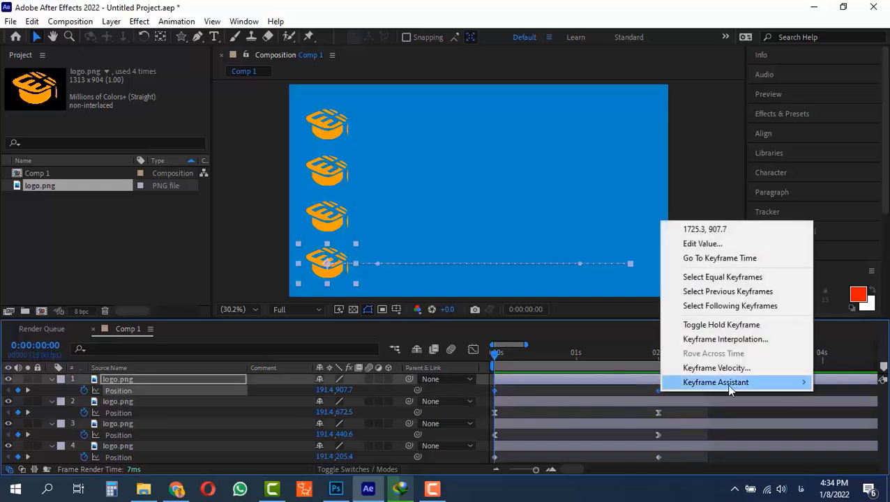
pyautogui.moveTo(729, 389)
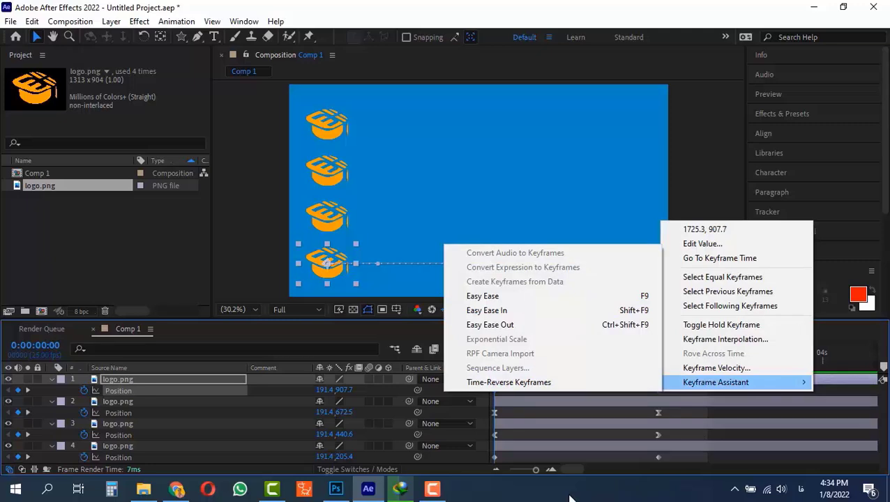
pyautogui.click(569, 499)
pyautogui.press('F9')
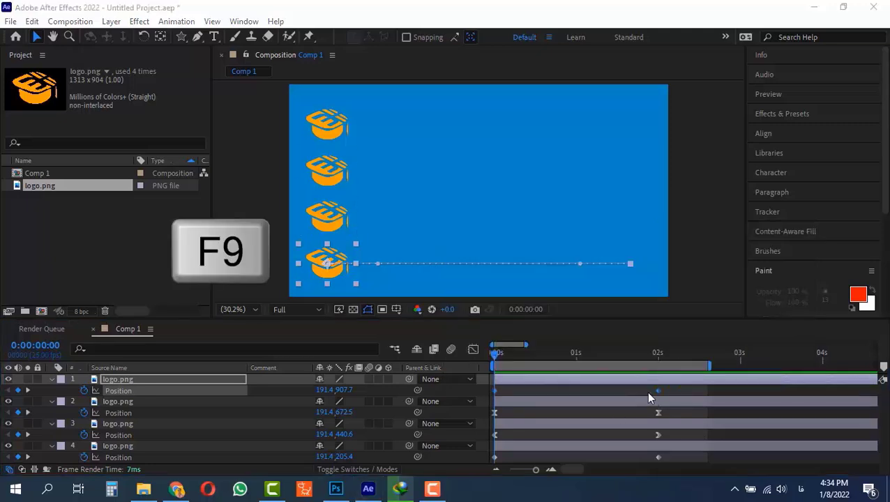
pyautogui.click(658, 391)
pyautogui.press('F9')
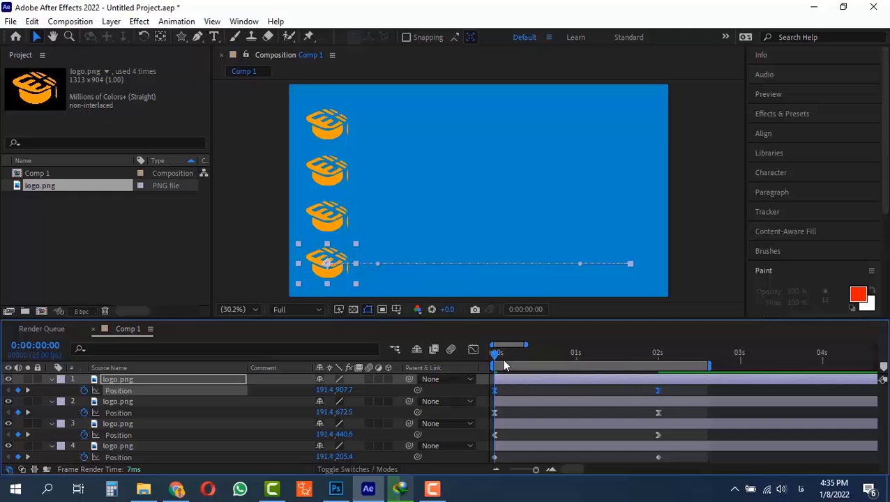
# Step: Scrub the playhead back to the start and play the animation briefly to preview the eased motion
pyautogui.moveTo(508, 355); pyautogui.dragTo(459, 338)
pyautogui.moveTo(517, 353); pyautogui.dragTo(471, 357)
pyautogui.press('space')
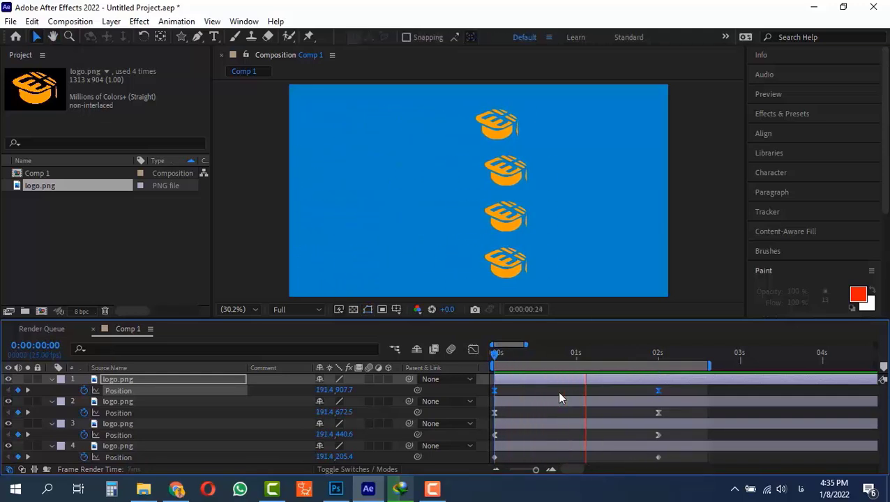
pyautogui.press('space')
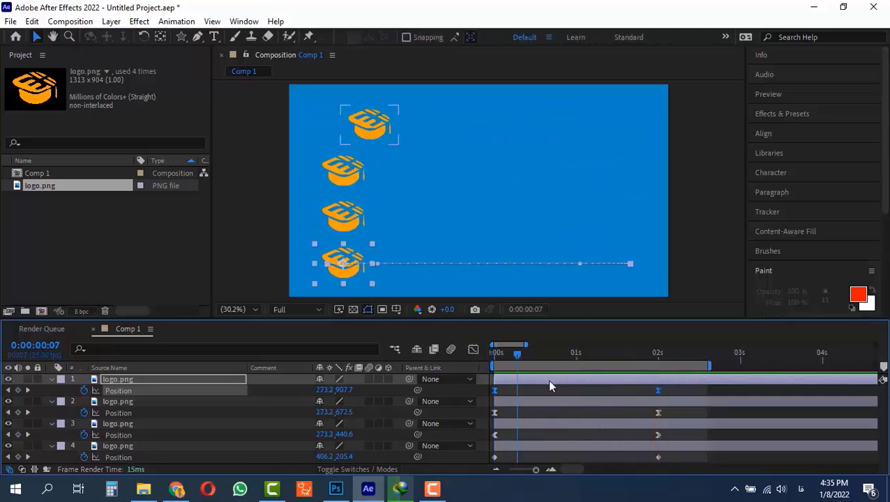
# Step: Select the fourth layer's position keyframes and inspect its speed graph in the Graph Editor
pyautogui.click(663, 457)
pyautogui.moveTo(665, 458); pyautogui.dragTo(495, 466)
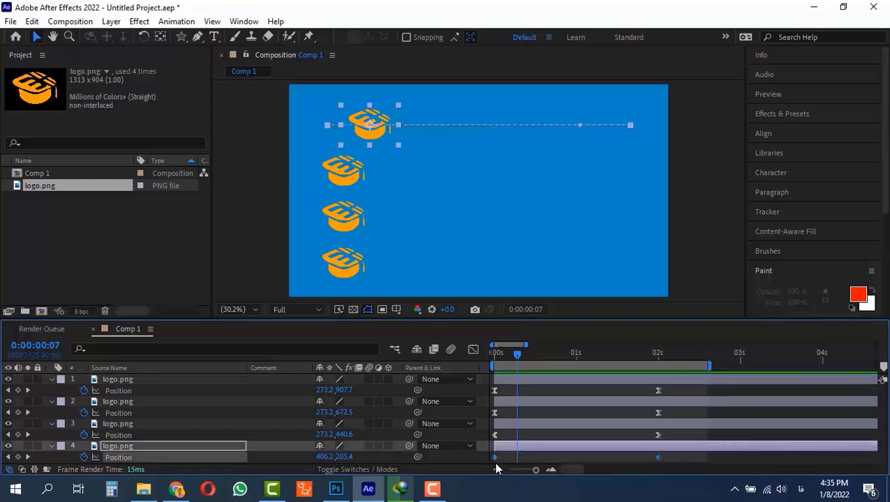
pyautogui.click(667, 456)
pyautogui.moveTo(668, 456); pyautogui.dragTo(482, 463)
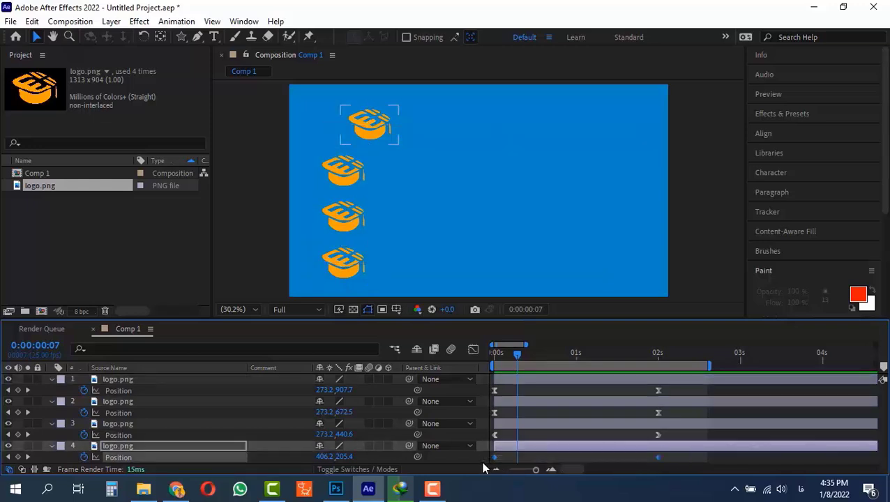
pyautogui.click(472, 349)
pyautogui.moveTo(495, 381)
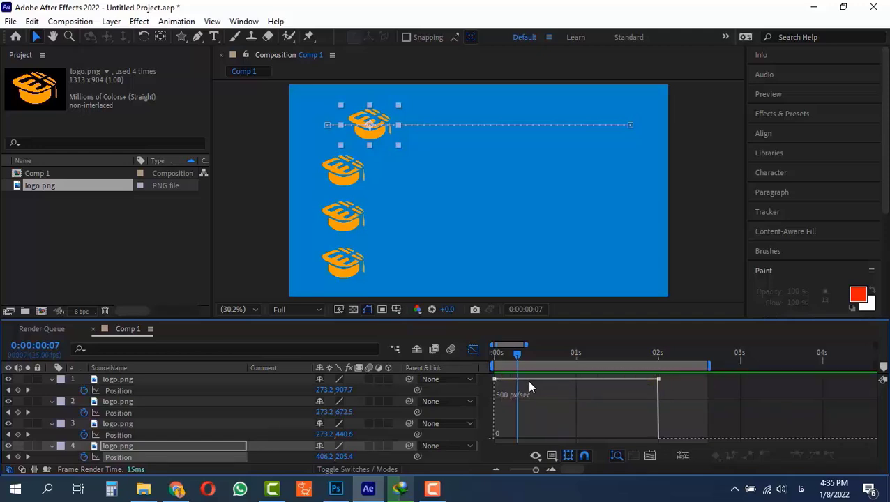
pyautogui.click(473, 350)
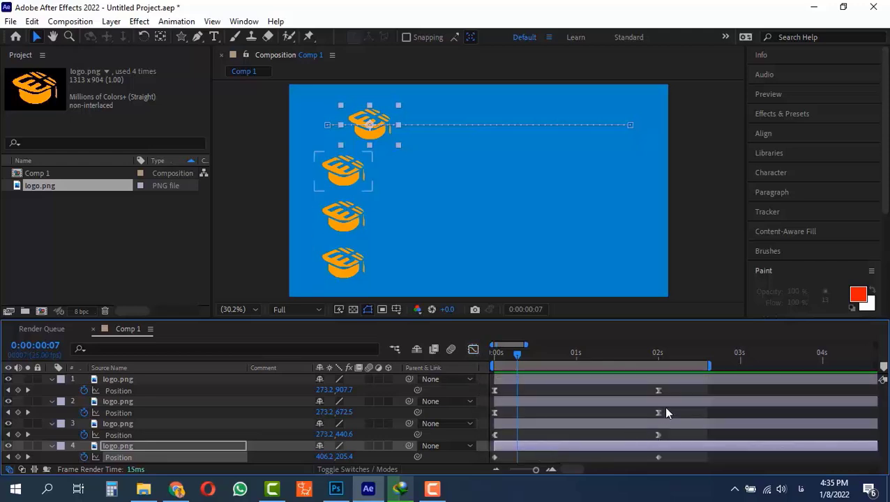
# Step: Select the first layer's position keyframes and inspect its eased speed graph in the Graph Editor
pyautogui.moveTo(663, 387); pyautogui.dragTo(487, 393)
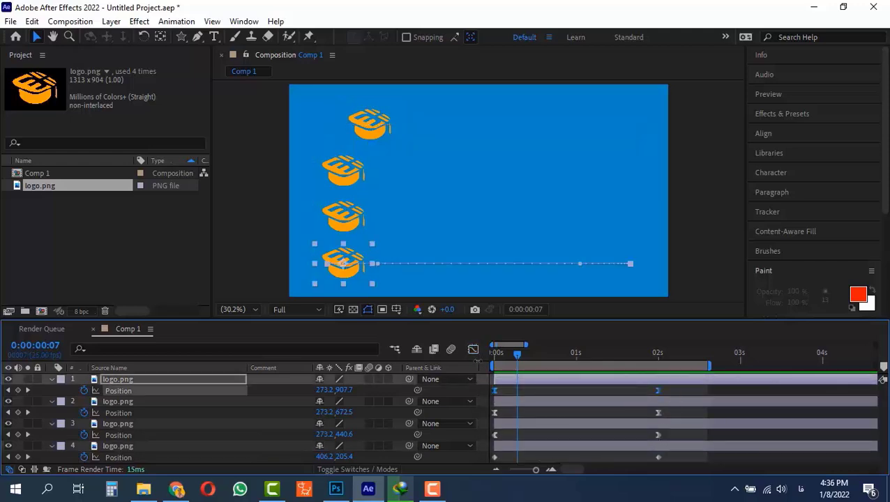
pyautogui.click(473, 349)
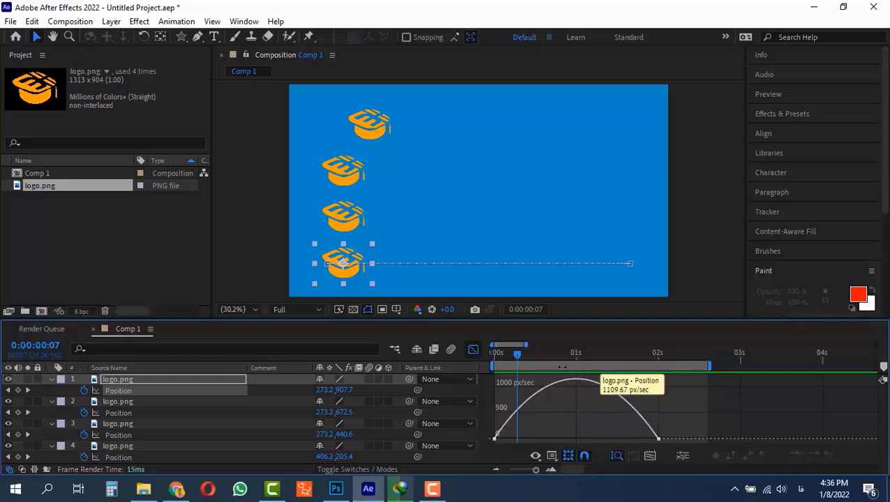
pyautogui.click(473, 349)
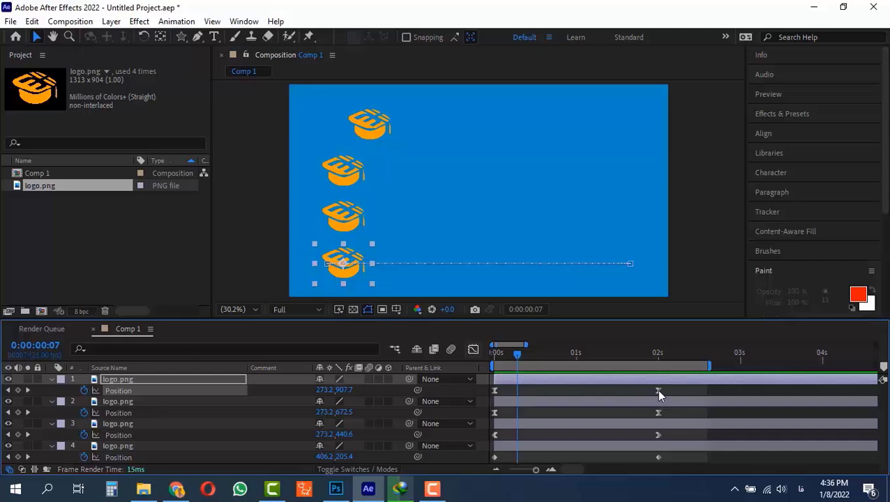
# Step: Convert the first layer's two position keyframes to linear interpolation and check the resulting speed graph
pyautogui.moveTo(659, 395)
pyautogui.press('ctrl')
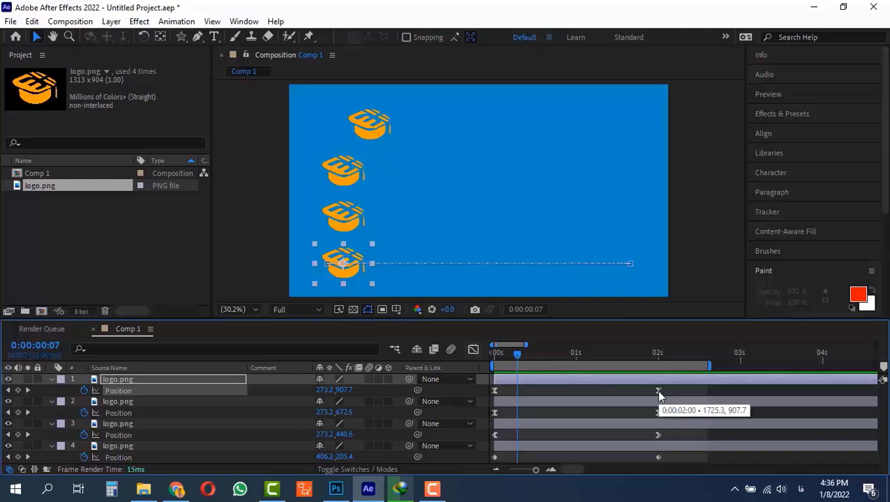
pyautogui.keyDown('ctrl'); pyautogui.click(656, 391); pyautogui.keyUp('ctrl')
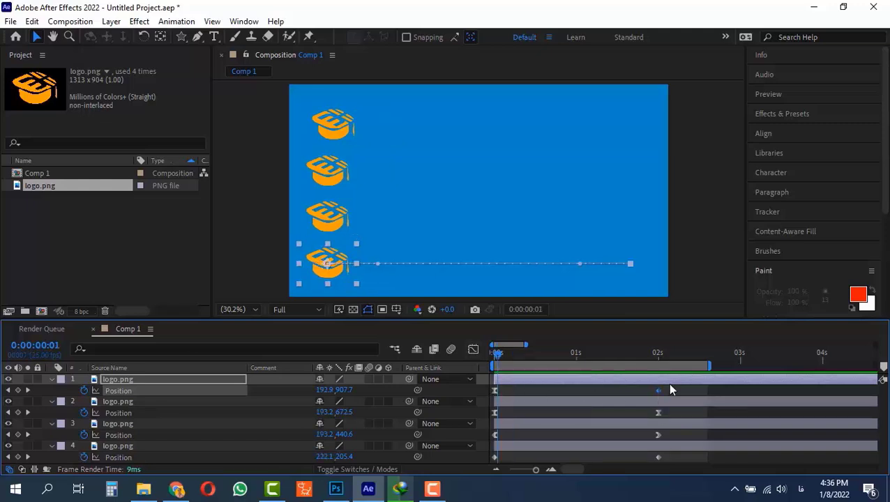
pyautogui.moveTo(670, 388); pyautogui.dragTo(471, 396)
pyautogui.click(473, 349)
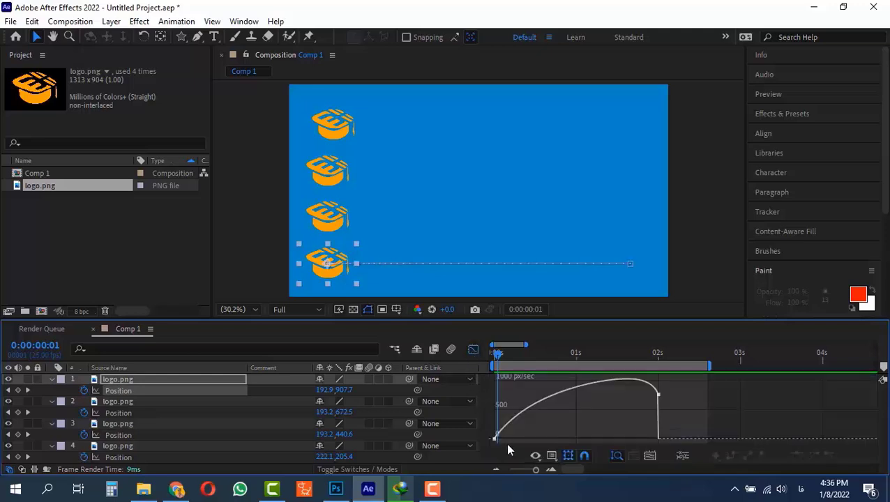
pyautogui.click(473, 349)
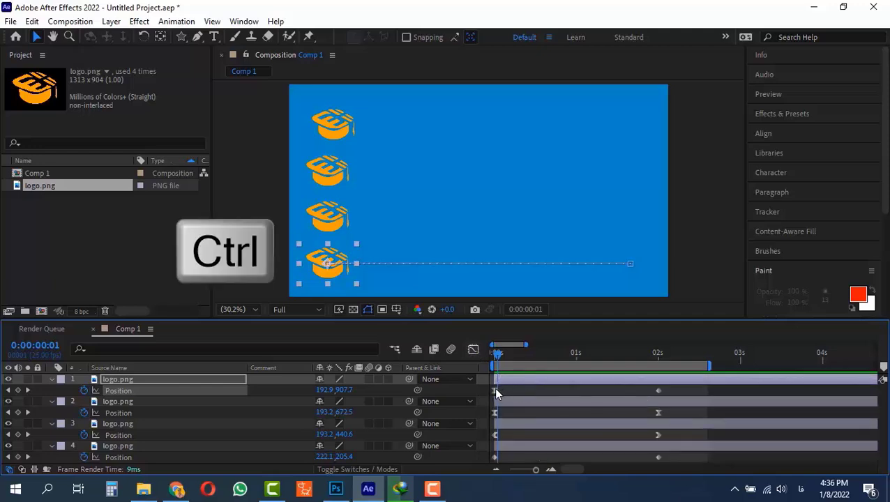
pyautogui.keyDown('ctrl'); pyautogui.click(496, 391); pyautogui.keyUp('ctrl')
pyautogui.moveTo(666, 384); pyautogui.dragTo(488, 401)
pyautogui.click(474, 350)
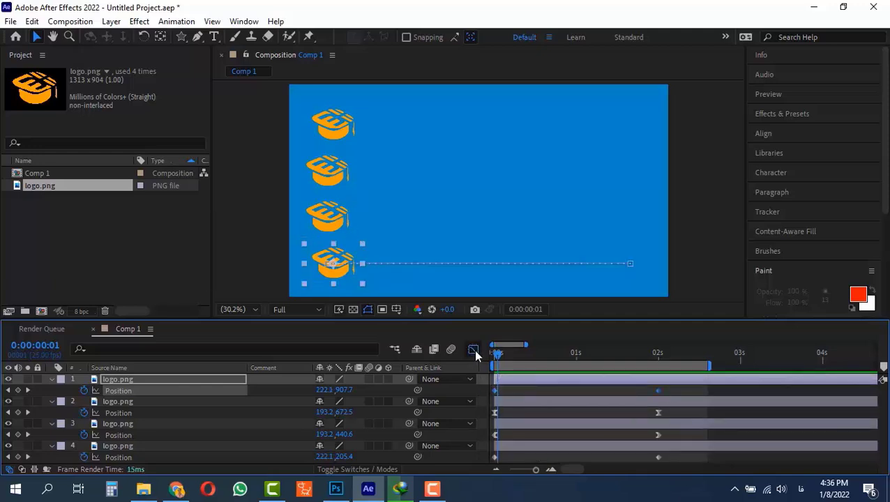
pyautogui.click(474, 349)
# Step: Reapply Easy Ease to the second layer's end keyframe and to both of the first layer's position keyframes
pyautogui.click(656, 412)
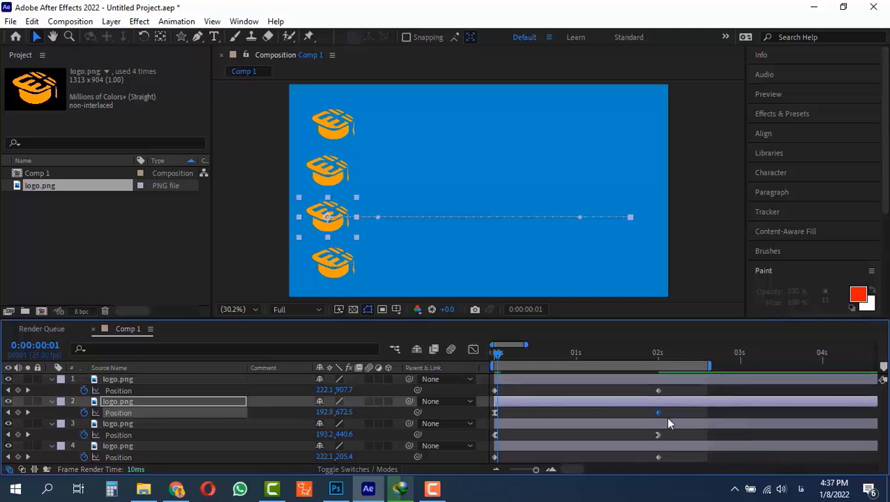
pyautogui.moveTo(657, 414)
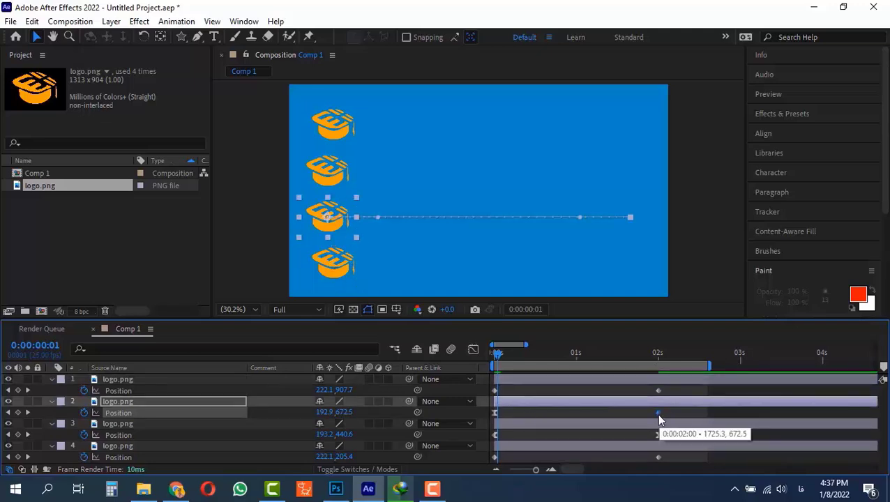
pyautogui.press('F9')
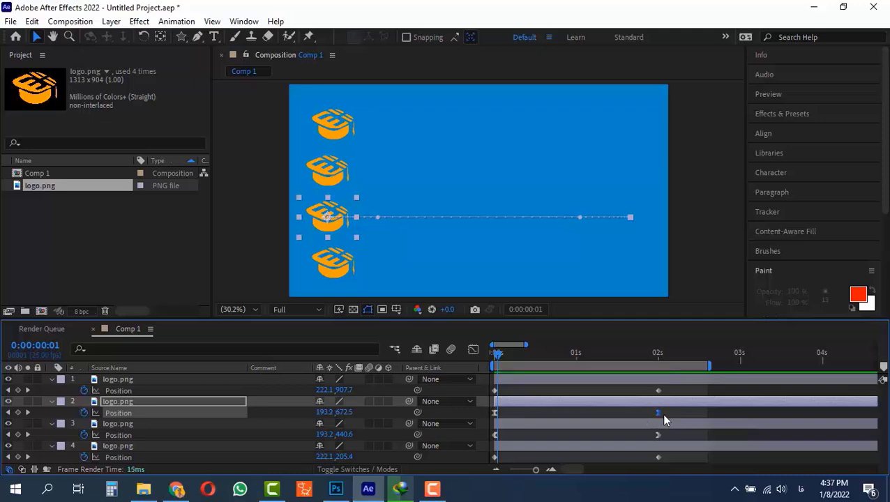
pyautogui.moveTo(677, 386); pyautogui.dragTo(532, 399)
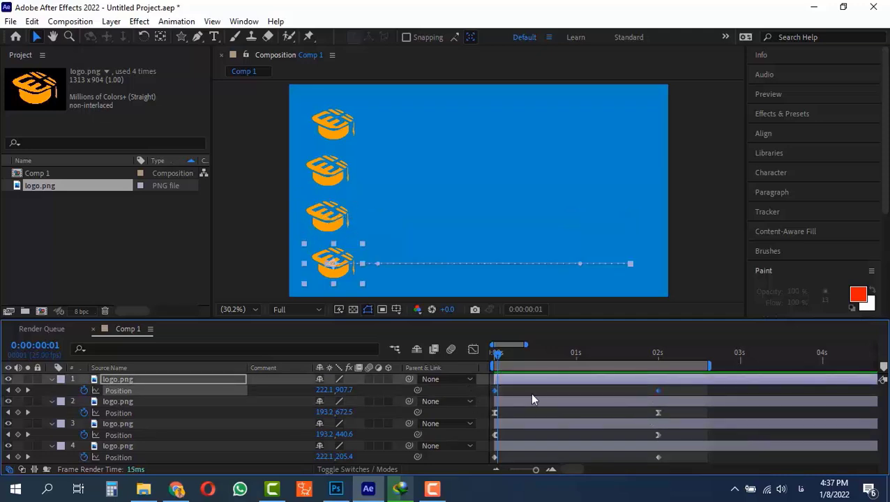
pyautogui.press('F9')
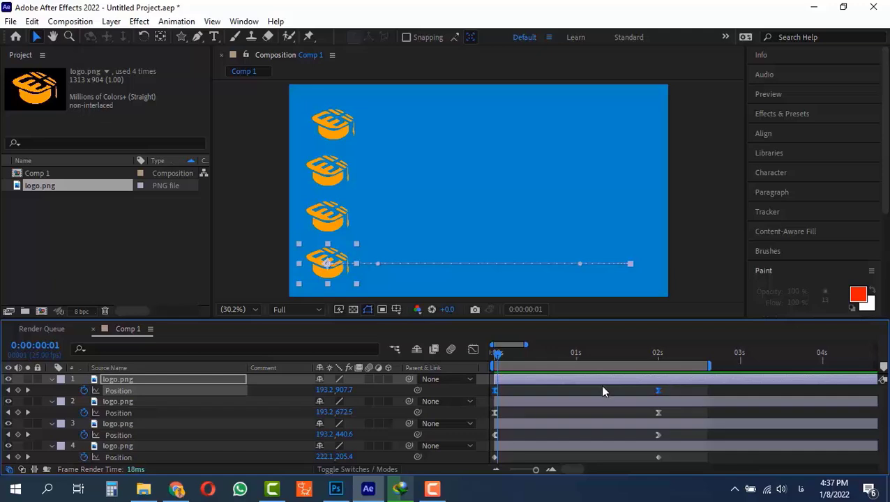
# Step: Open the Graph Editor and try moving the first layer's end keyframe earlier, then undo it
pyautogui.click(473, 349)
pyautogui.moveTo(506, 434)
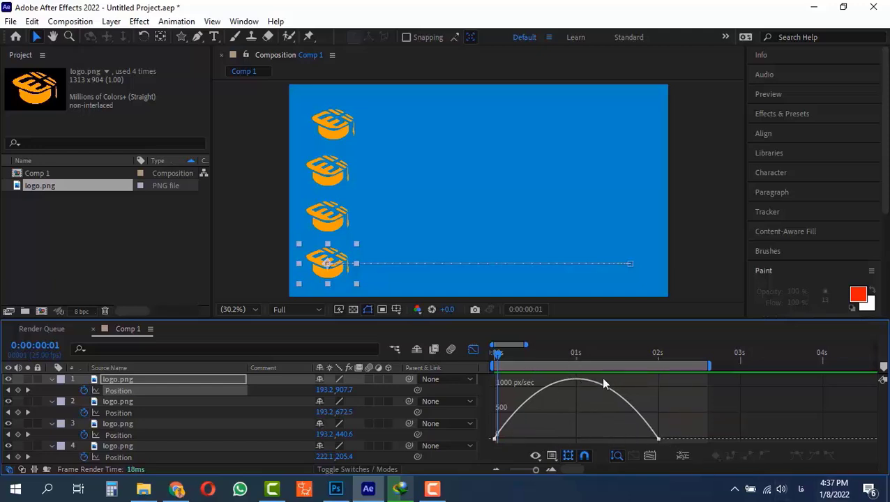
pyautogui.moveTo(665, 439); pyautogui.dragTo(647, 455)
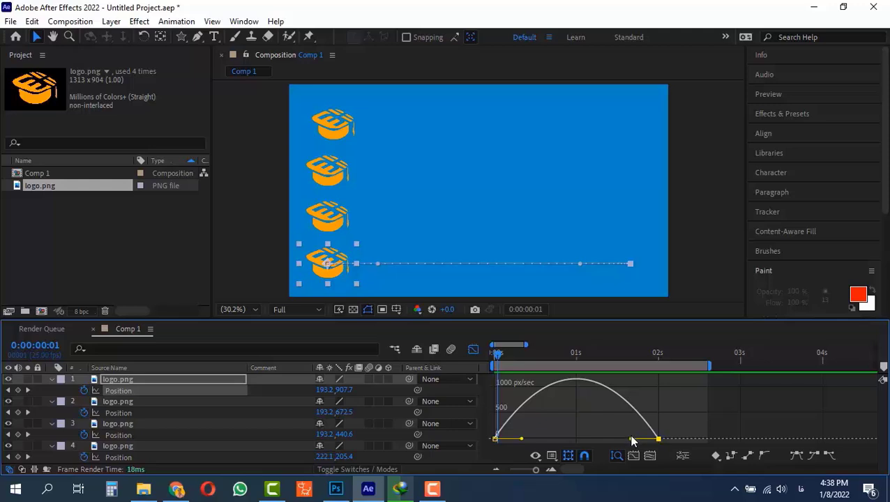
pyautogui.moveTo(659, 441)
pyautogui.moveTo(660, 440); pyautogui.dragTo(633, 415)
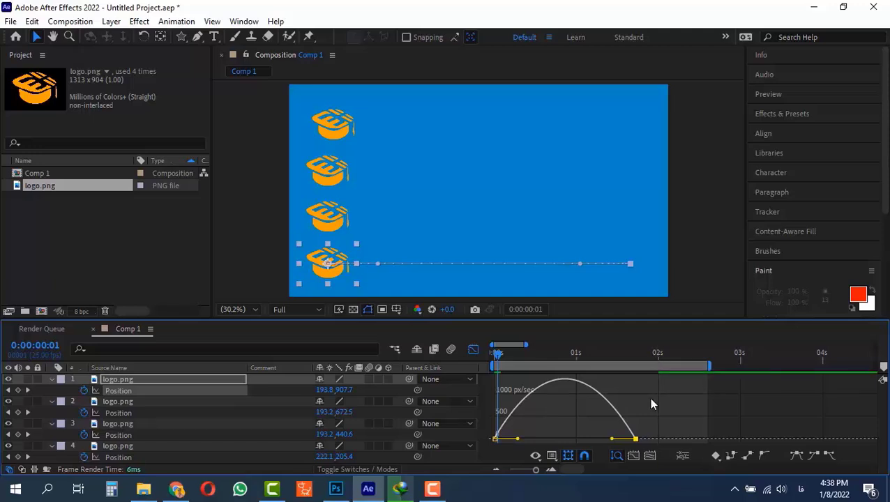
pyautogui.hotkey('ctrl', 'z')
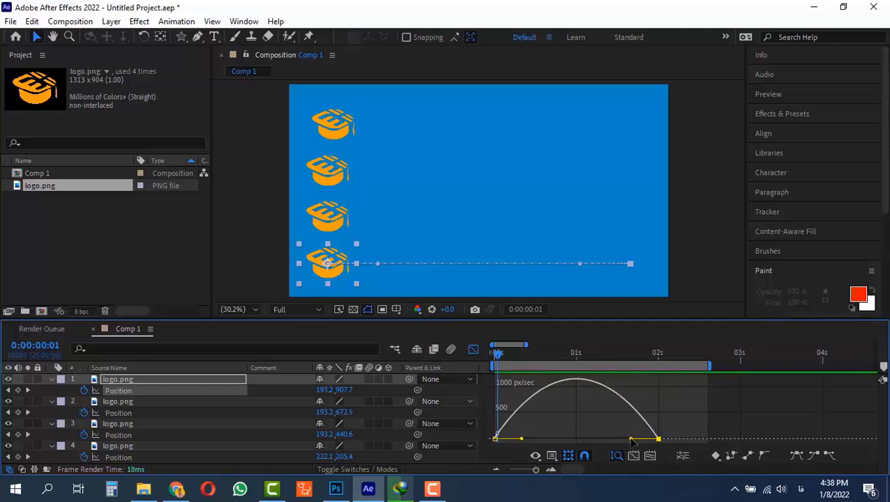
# Step: Drag the first layer's speed-graph influence handles toward the middle to sharpen the ease on both keyframes
pyautogui.press('shift')
pyautogui.moveTo(631, 441); pyautogui.dragTo(582, 437)
# Step: Play the animation from the beginning to review the sharpened easing
pyautogui.press('Home')
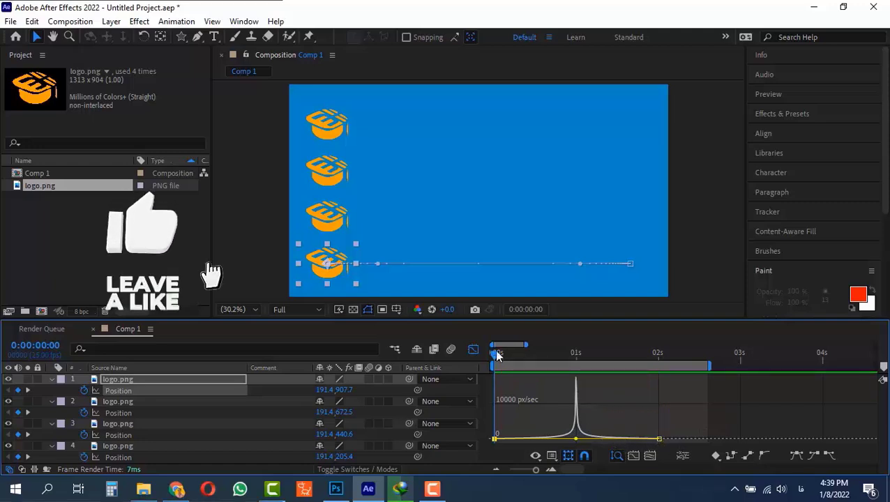
pyautogui.press('space')
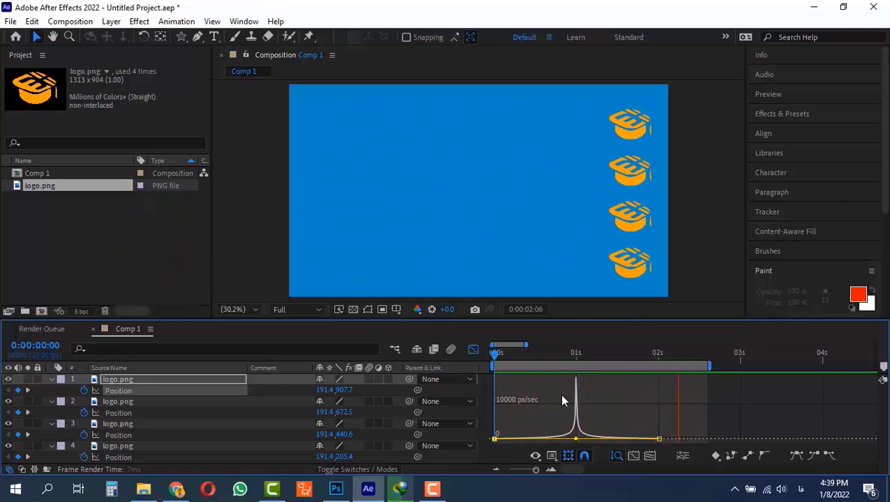
pyautogui.press('space')
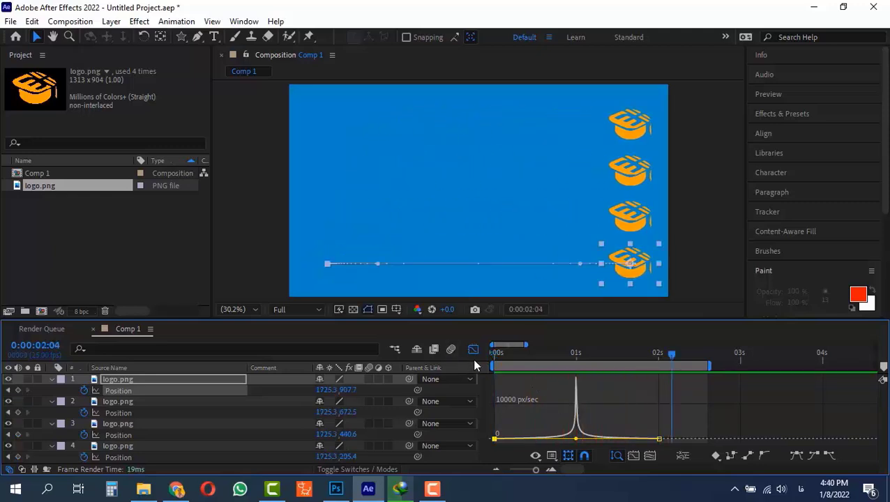
# Step: Select the third layer's position keyframes and drag its influence handles so motion starts fast and slows gradually into the end
pyautogui.click(473, 350)
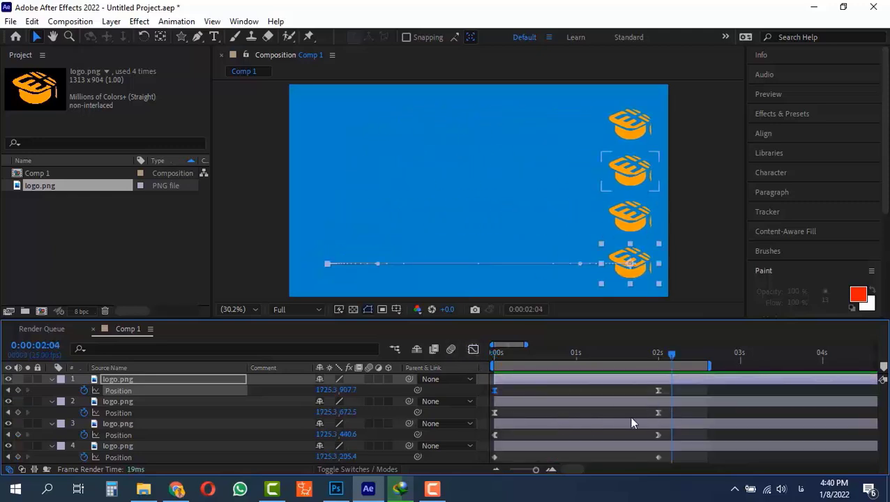
pyautogui.moveTo(671, 437); pyautogui.dragTo(492, 441)
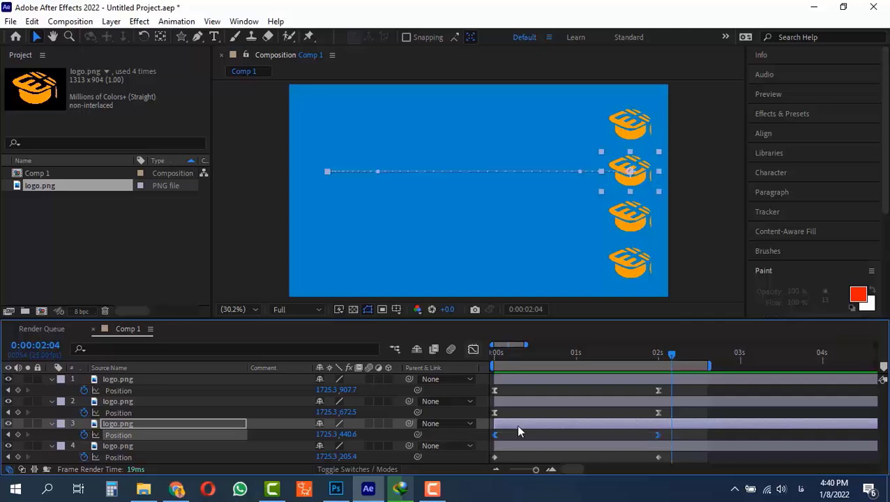
pyautogui.click(474, 350)
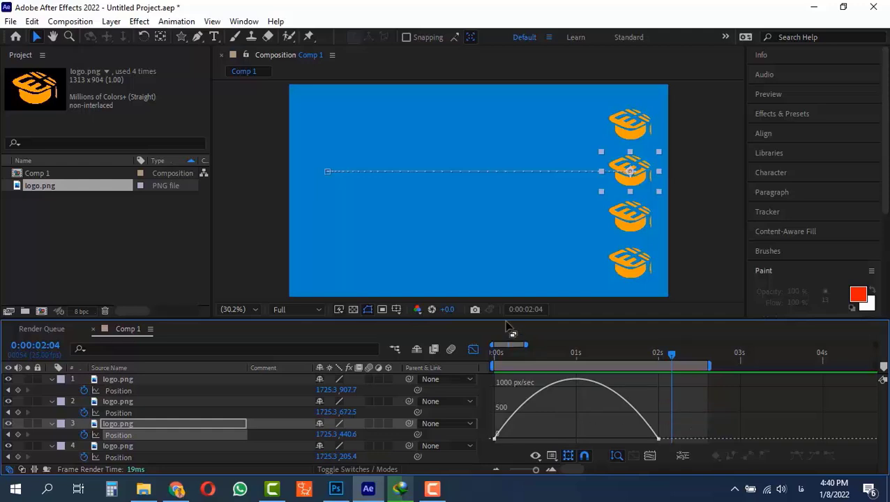
pyautogui.moveTo(520, 433); pyautogui.dragTo(467, 438)
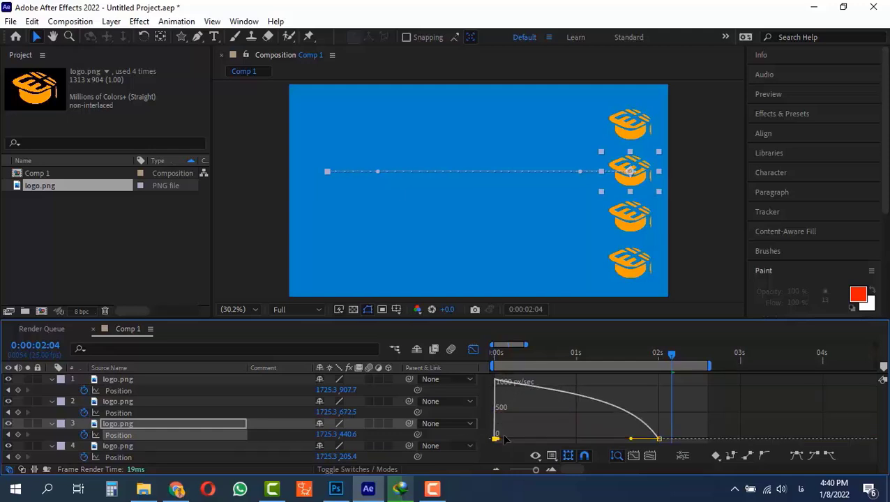
pyautogui.click(658, 438)
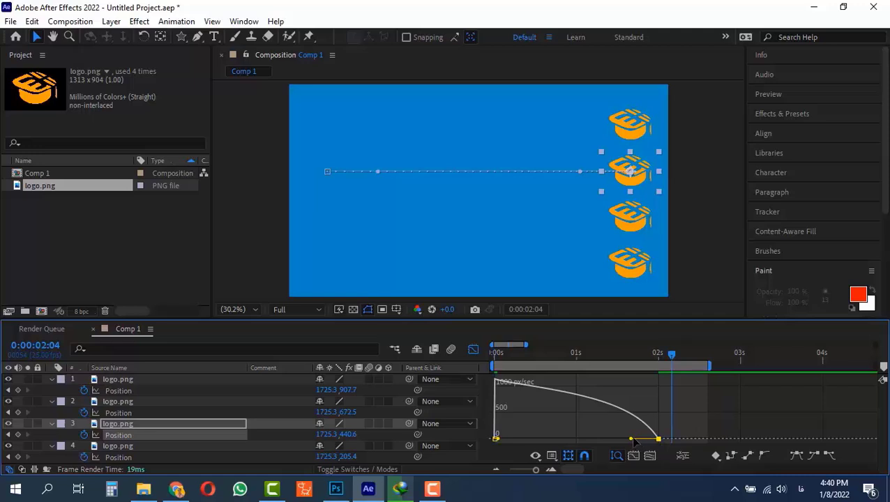
pyautogui.moveTo(633, 440); pyautogui.dragTo(576, 439)
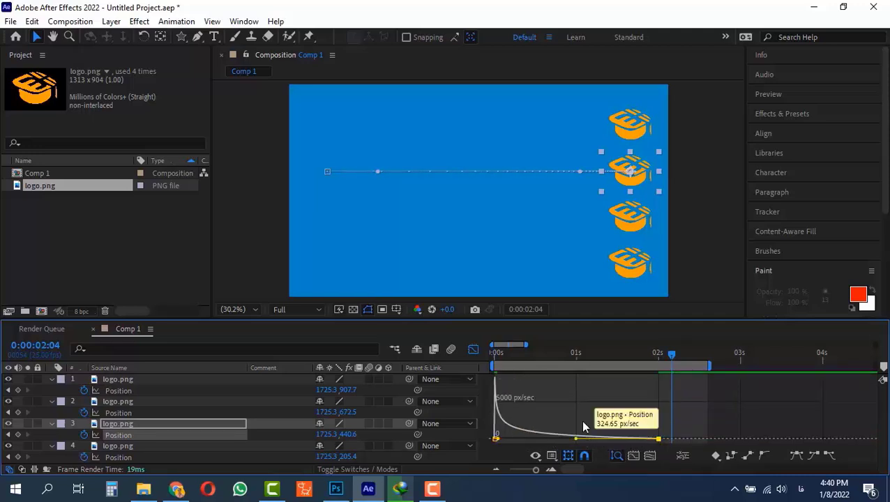
# Step: Play the animation from the beginning to review the third layer's new easing
pyautogui.click(497, 352)
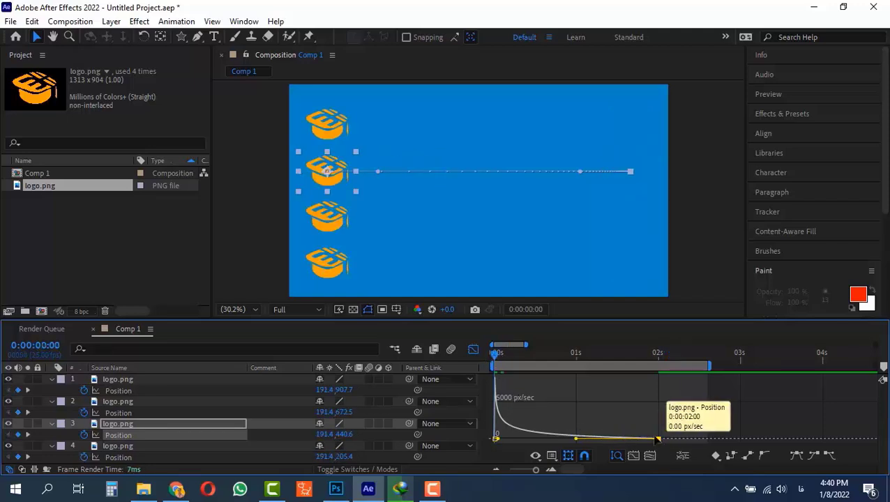
pyautogui.press('space')
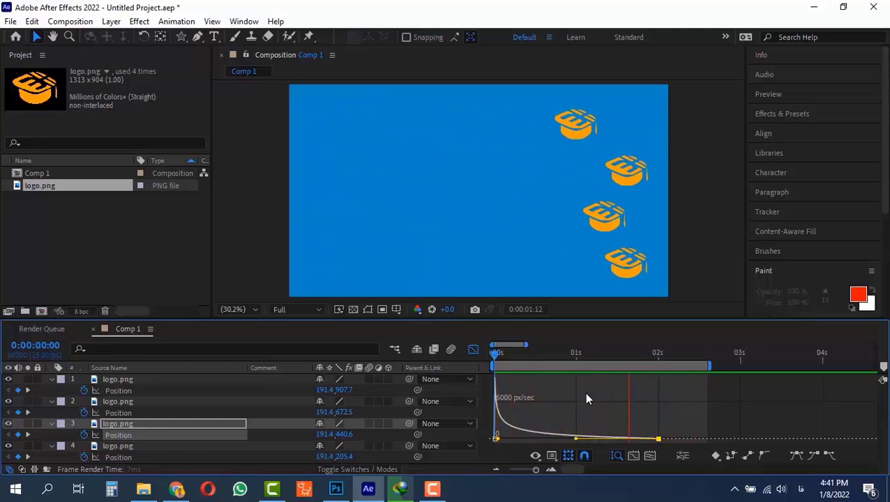
pyautogui.press('space')
# Step: Select the fourth layer's position keyframes, apply Easy Ease, and drag its influence handles so motion starts slowly and accelerates into the end
pyautogui.click(473, 351)
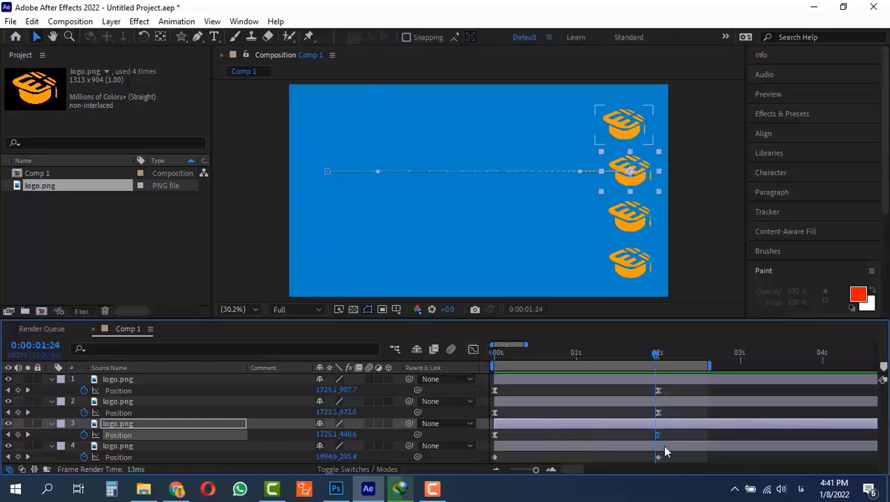
pyautogui.moveTo(668, 455); pyautogui.dragTo(478, 465)
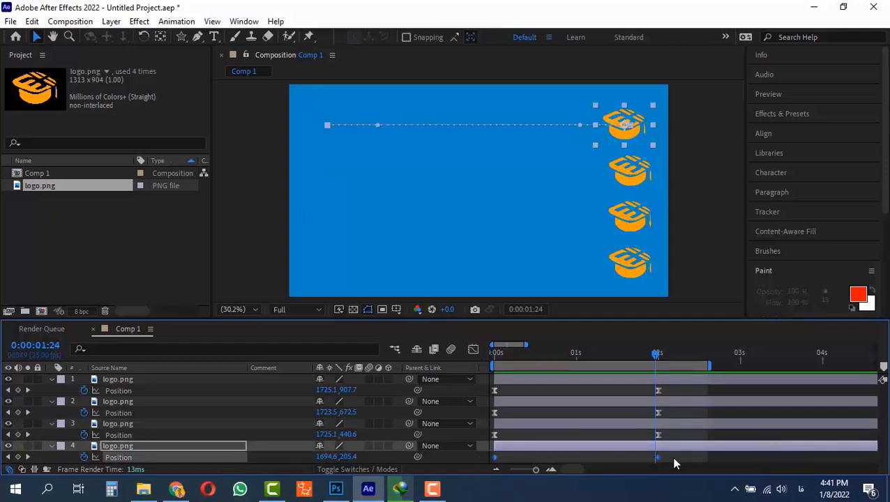
pyautogui.press('F9')
pyautogui.click(473, 350)
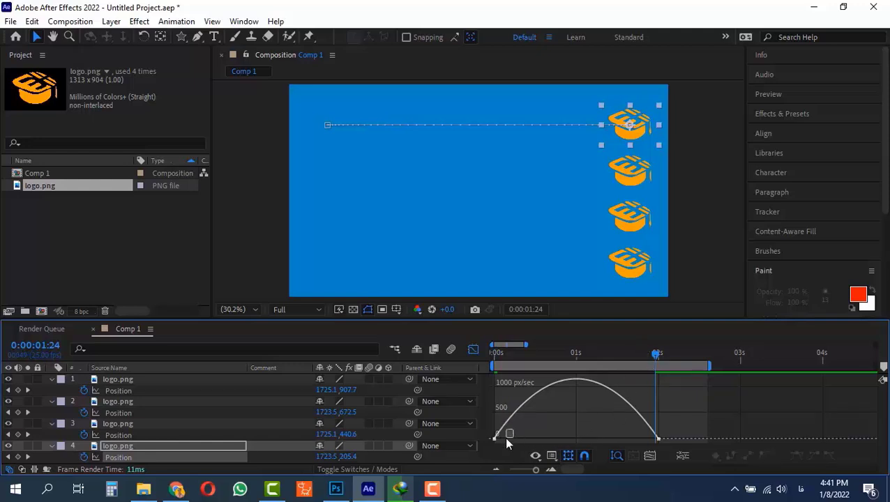
pyautogui.moveTo(504, 437); pyautogui.dragTo(671, 445)
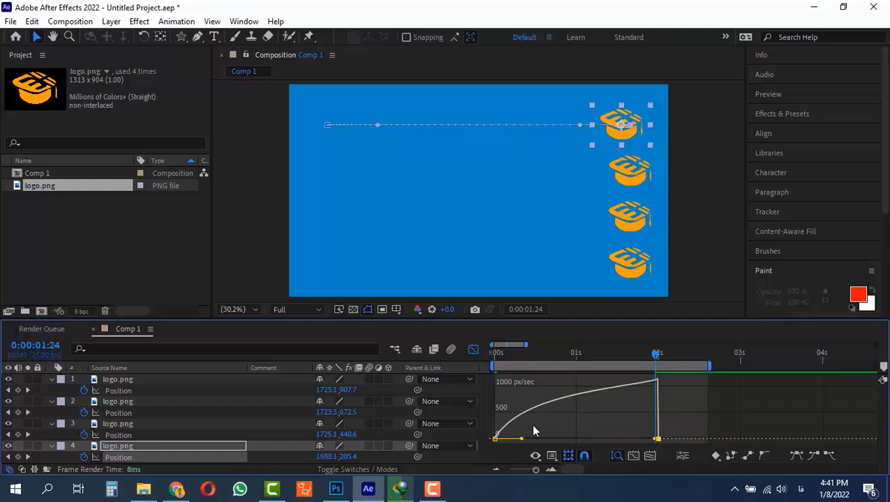
pyautogui.moveTo(533, 424); pyautogui.dragTo(476, 402)
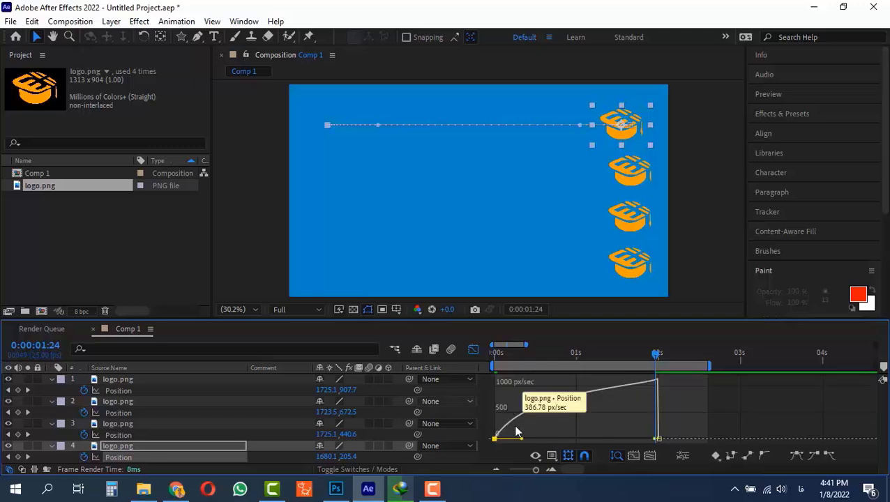
pyautogui.moveTo(520, 438); pyautogui.dragTo(598, 440)
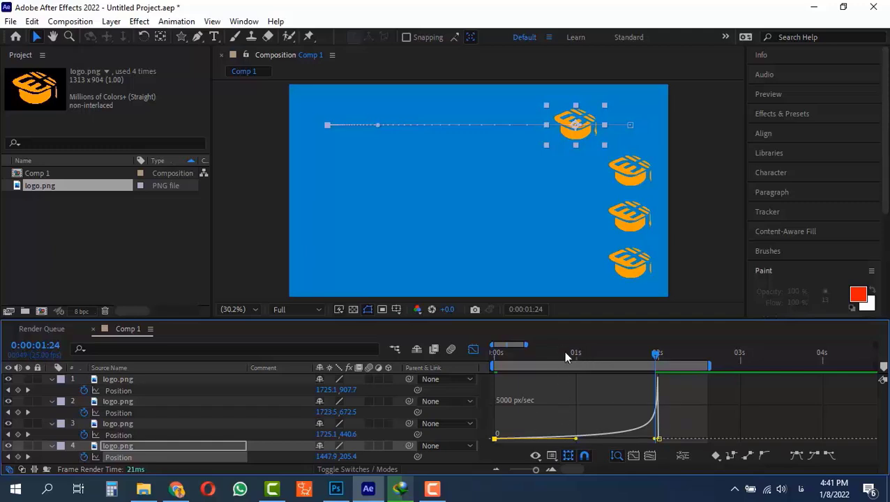
# Step: Play the animation from the start to review the fourth layer's accelerating motion
pyautogui.moveTo(563, 350); pyautogui.dragTo(443, 363)
pyautogui.click(548, 398)
pyautogui.press('space')
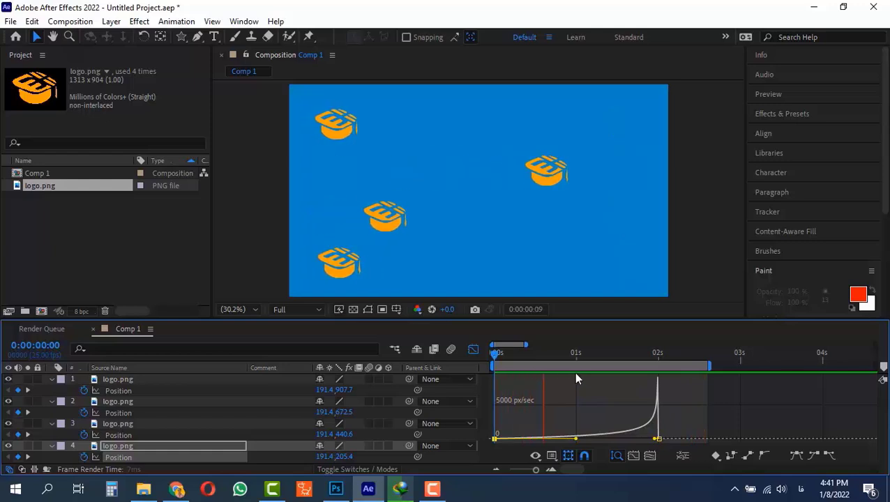
pyautogui.press('space')
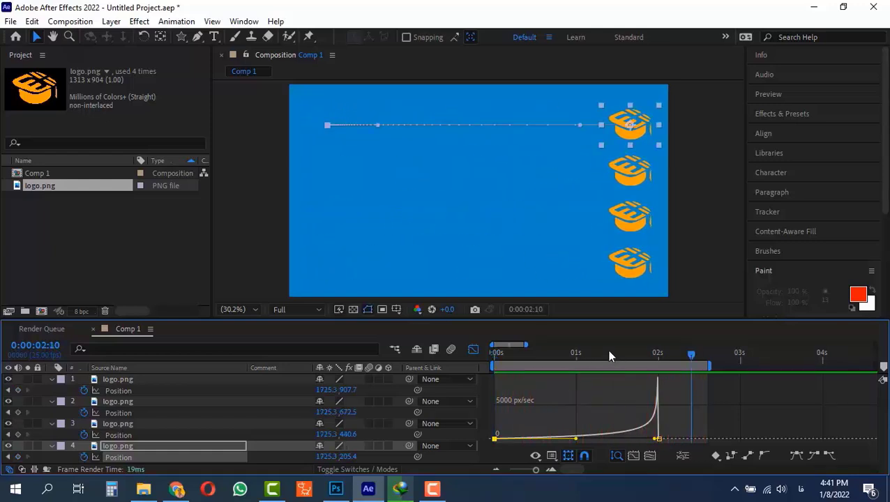
pyautogui.press('Home')
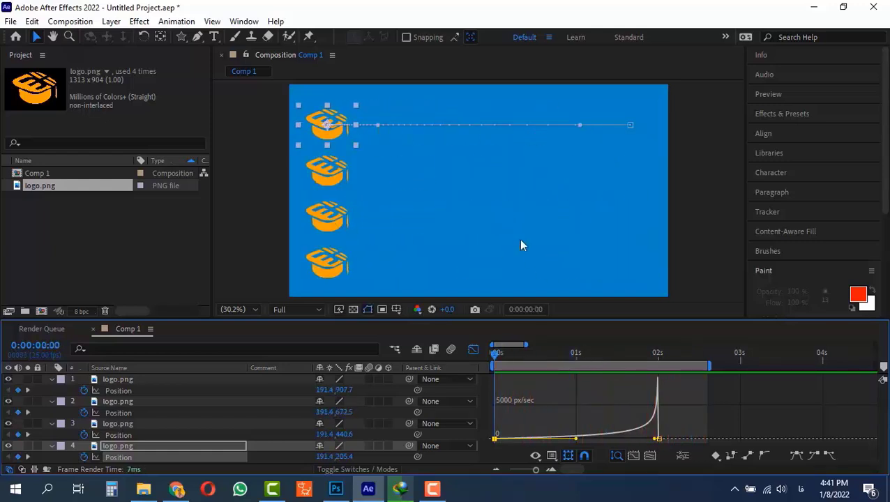
pyautogui.press('space')
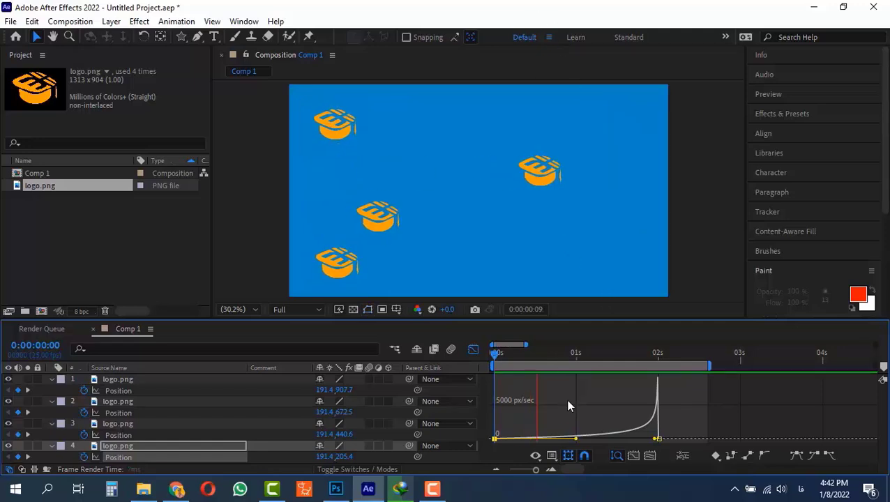
pyautogui.press('space')
# Step: Inspect each layer's speed graph in the Graph Editor in turn, from the fourth layer up to the first
pyautogui.click(474, 350)
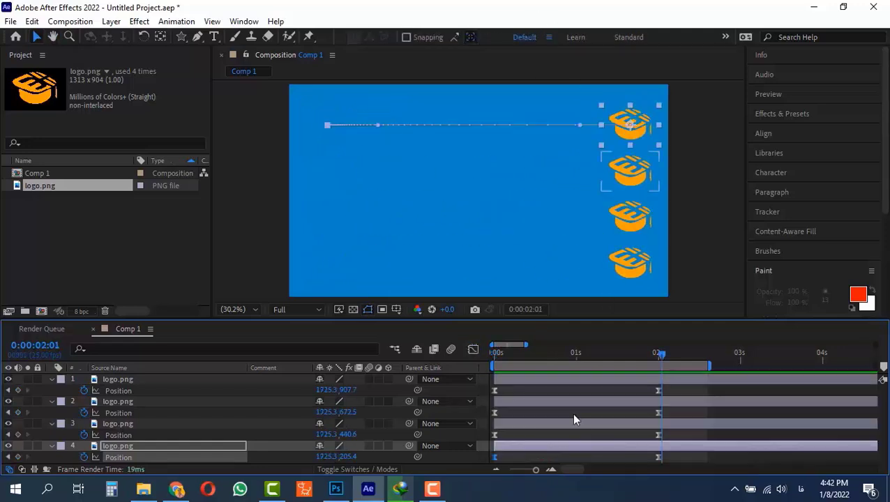
pyautogui.click(673, 462)
pyautogui.moveTo(672, 455); pyautogui.dragTo(486, 461)
pyautogui.click(473, 350)
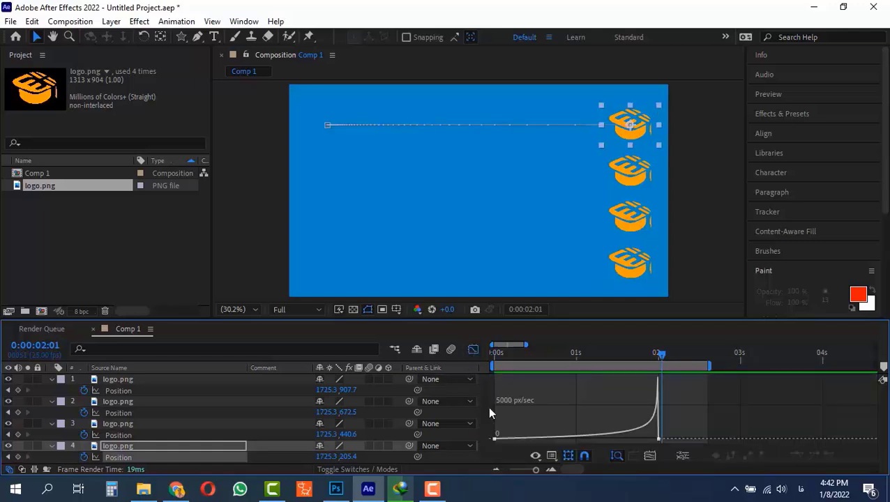
pyautogui.click(474, 350)
pyautogui.click(675, 432)
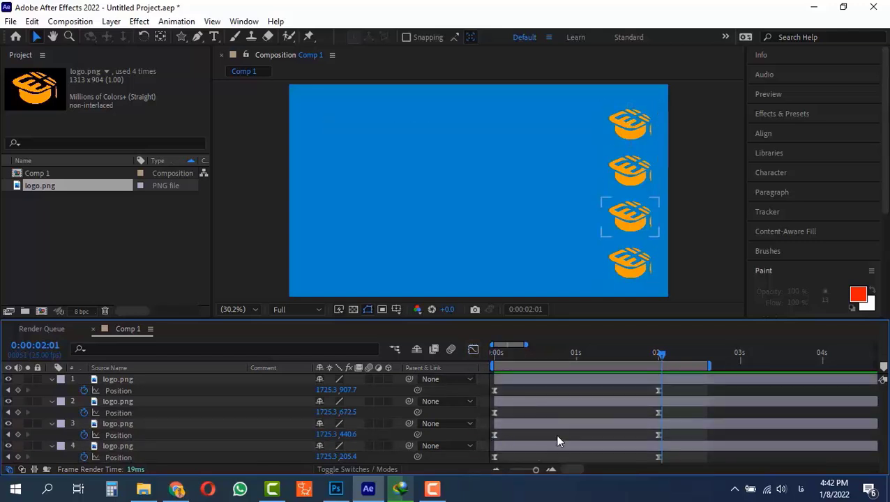
pyautogui.moveTo(679, 432); pyautogui.dragTo(487, 448)
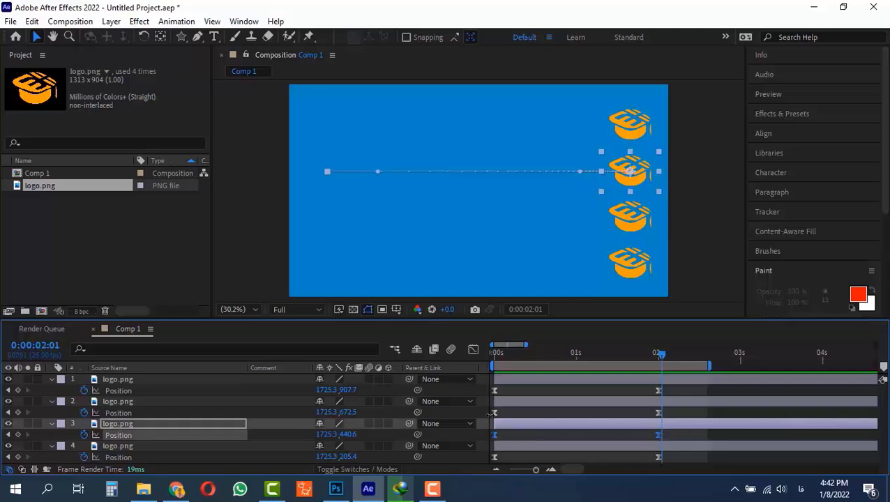
pyautogui.click(473, 350)
pyautogui.click(472, 349)
pyautogui.moveTo(637, 410); pyautogui.dragTo(483, 416)
pyautogui.click(473, 350)
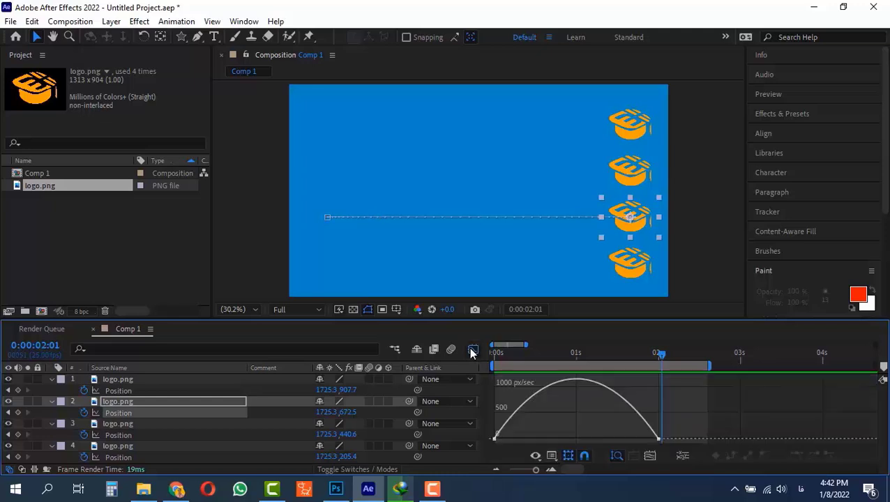
pyautogui.click(473, 350)
pyautogui.moveTo(680, 389); pyautogui.dragTo(495, 400)
pyautogui.click(473, 350)
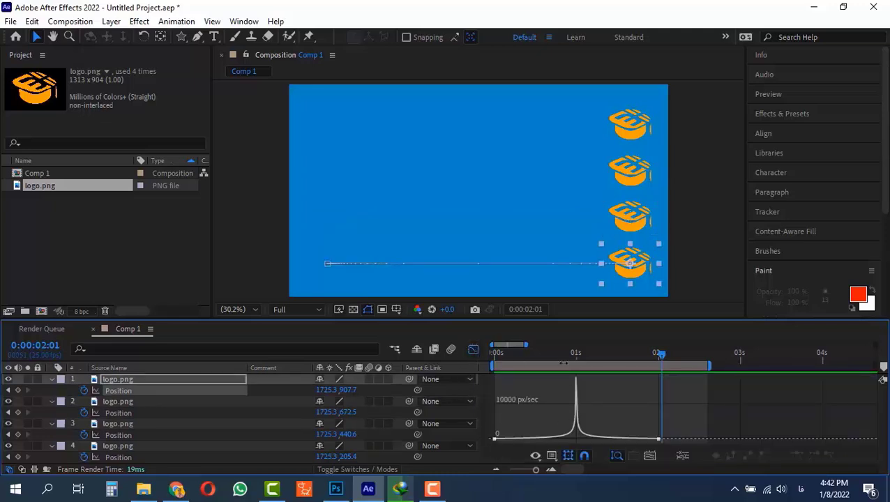
pyautogui.click(473, 350)
# Step: Play all four layers from the start to compare their different easing
pyautogui.moveTo(659, 353); pyautogui.dragTo(452, 359)
pyautogui.press('space')
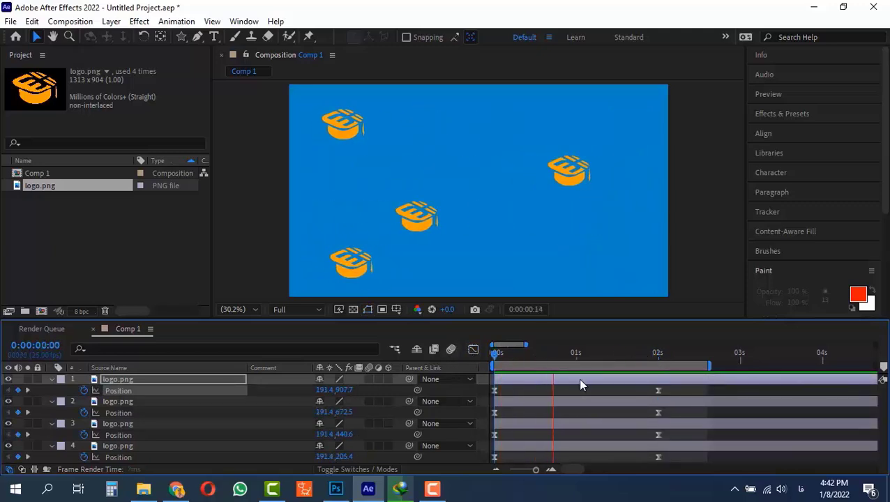